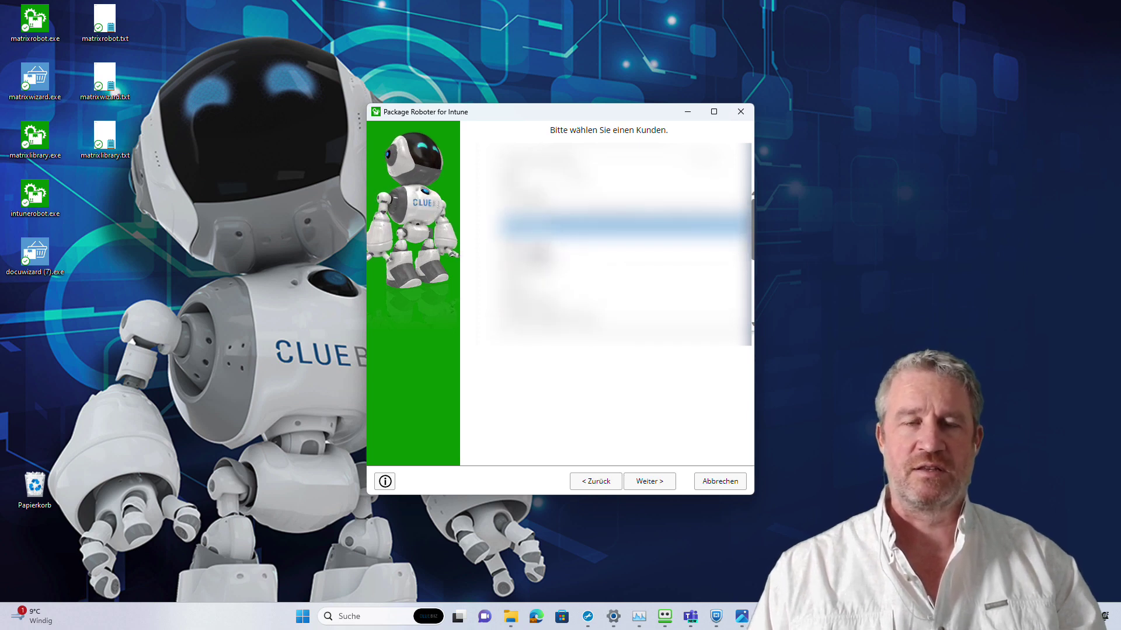
# Step: Select the development customer with the sccmnext configuration and continue to the package format selection
pyautogui.click(542, 298)
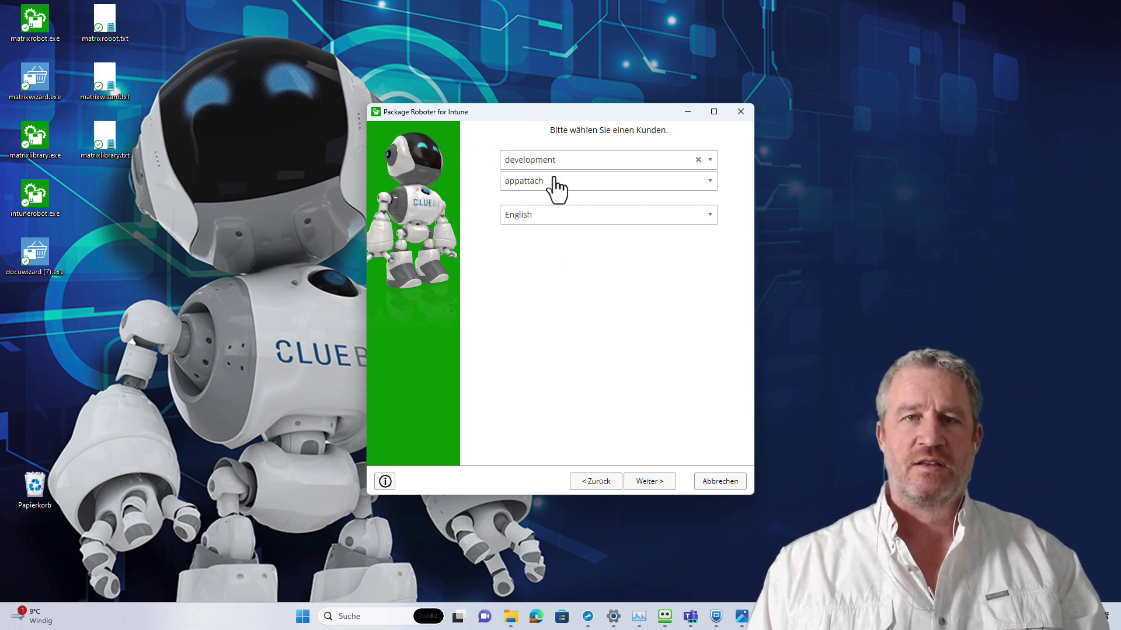
pyautogui.click(555, 182)
pyautogui.scroll(-3, 564, 267)
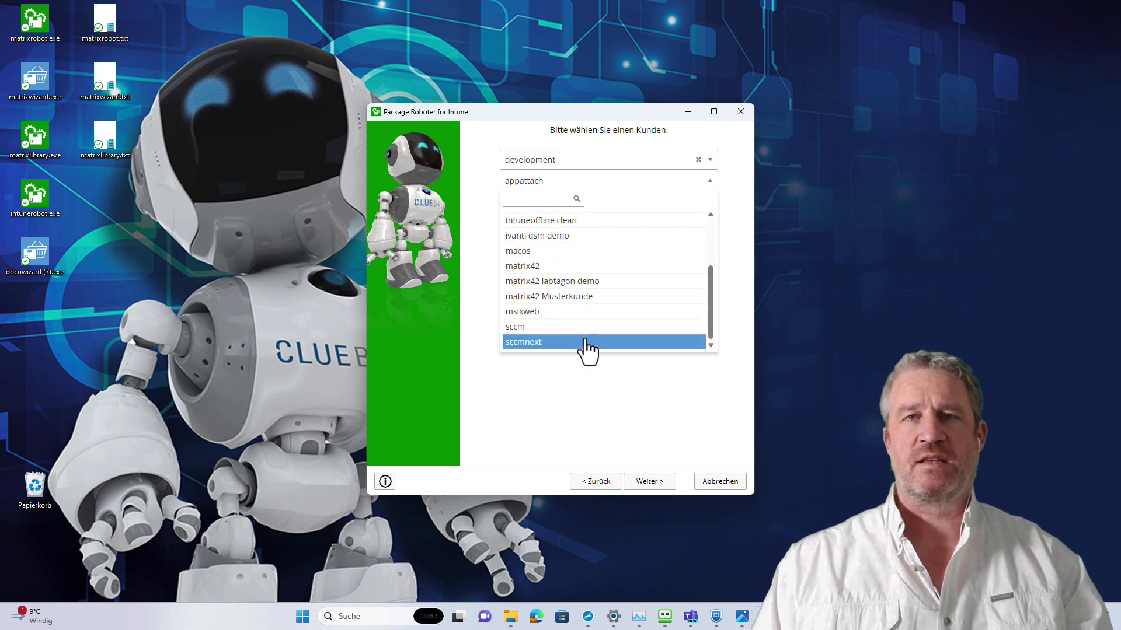
pyautogui.click(584, 343)
pyautogui.click(668, 482)
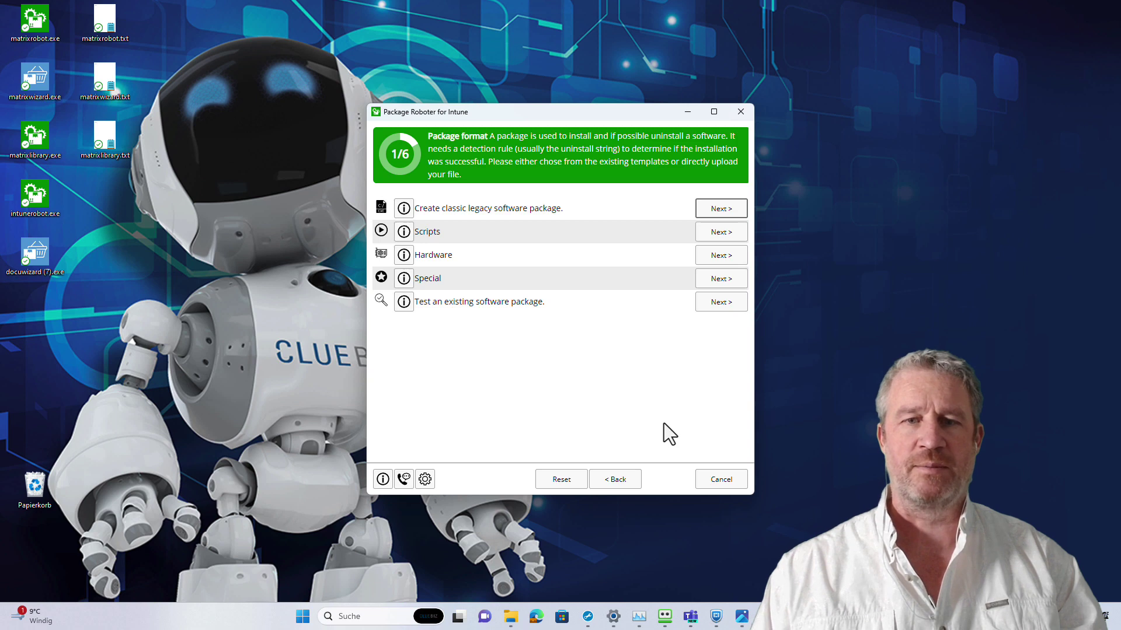
# Step: Look at the package types offered under Special, and return to the package format selection
pyautogui.click(712, 278)
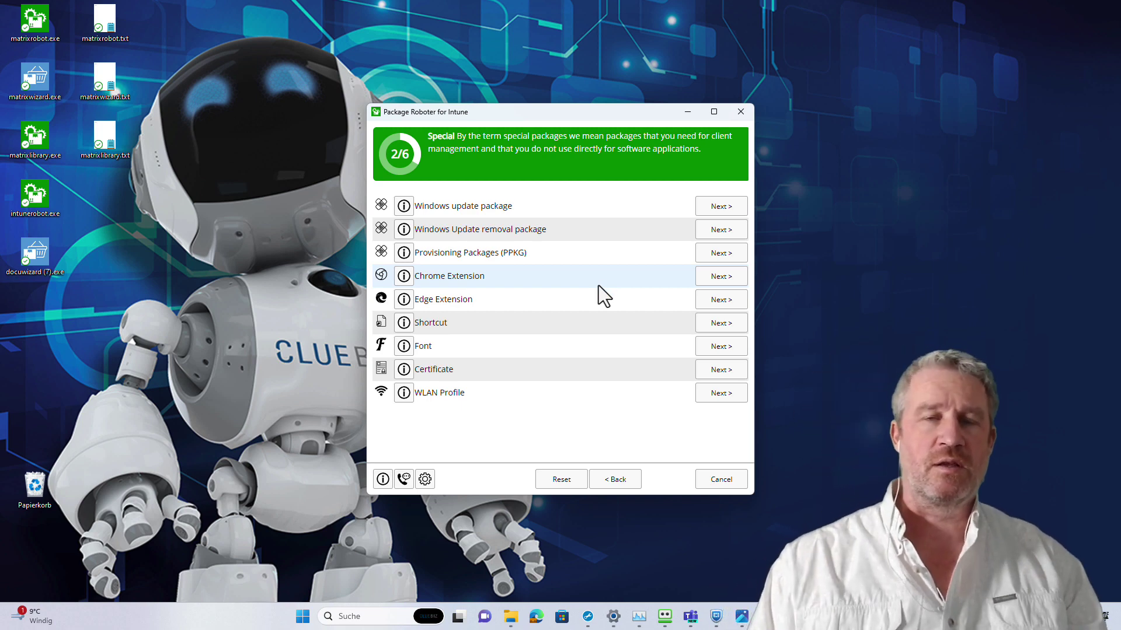
pyautogui.click(570, 482)
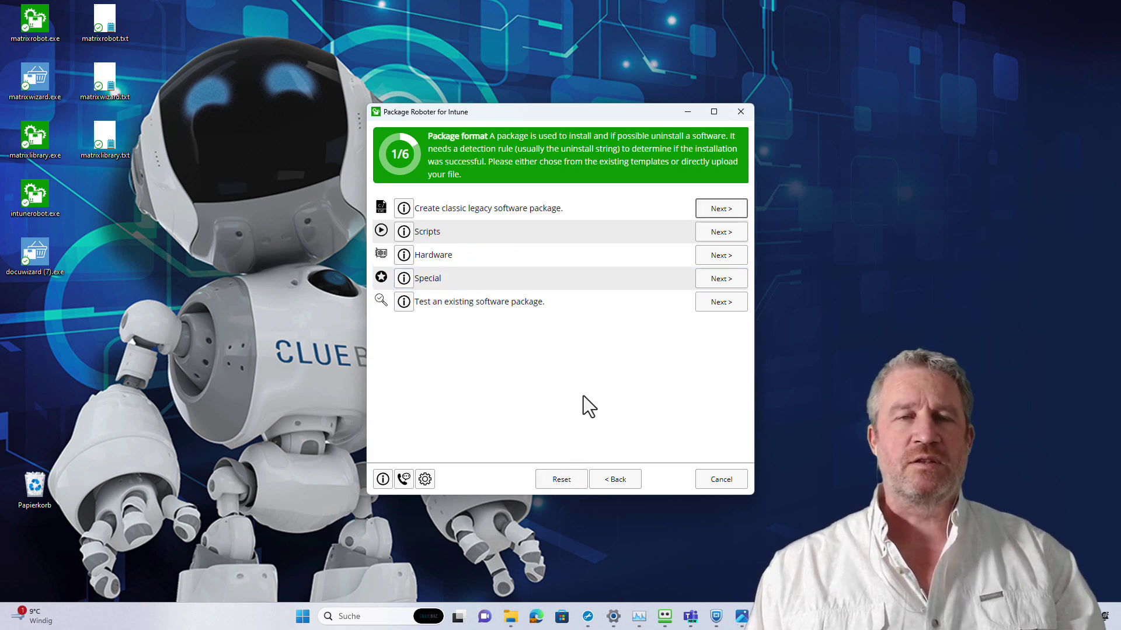
# Step: Start a classic legacy software package and look through the package template, local installation and Winget source lists
pyautogui.click(719, 211)
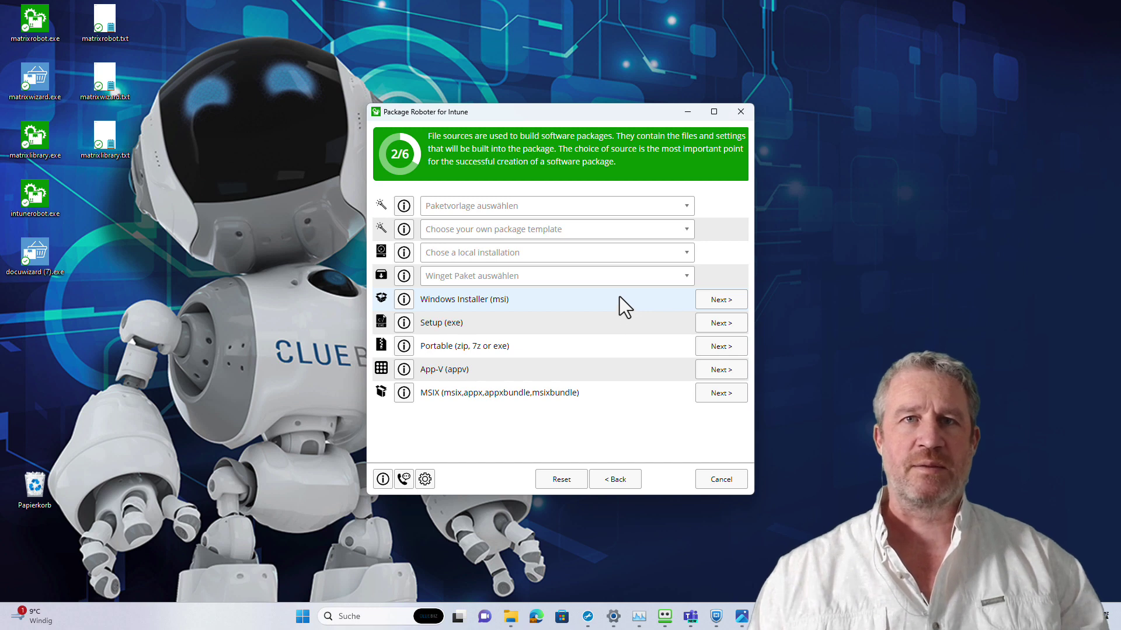
pyautogui.click(605, 207)
pyautogui.click(603, 215)
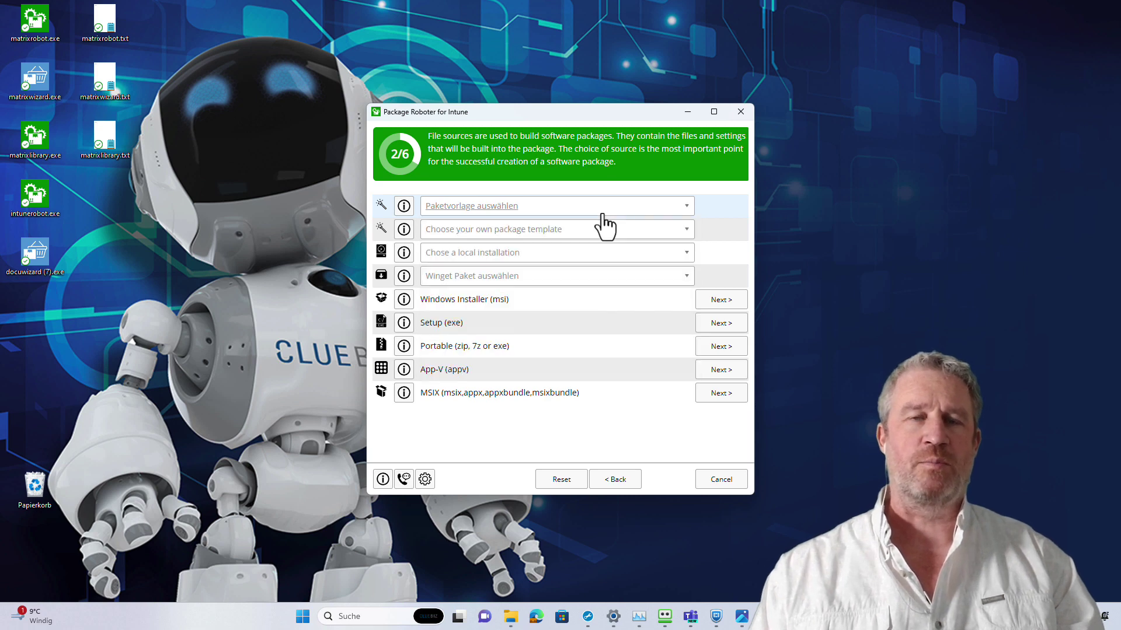
pyautogui.click(576, 254)
pyautogui.click(577, 256)
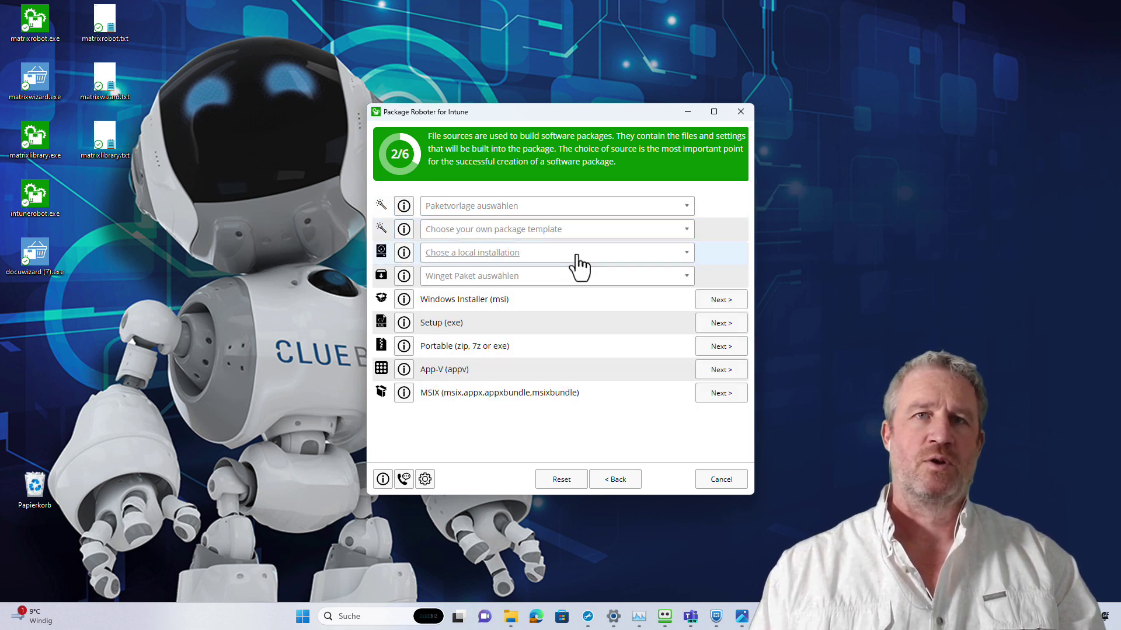
pyautogui.click(574, 279)
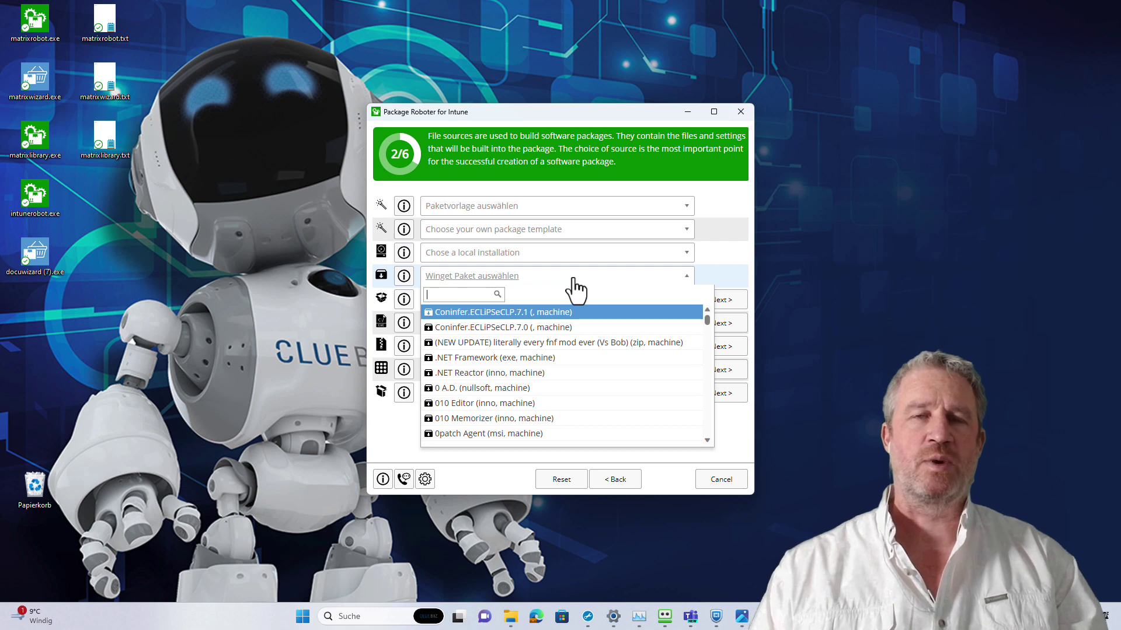
pyautogui.click(575, 279)
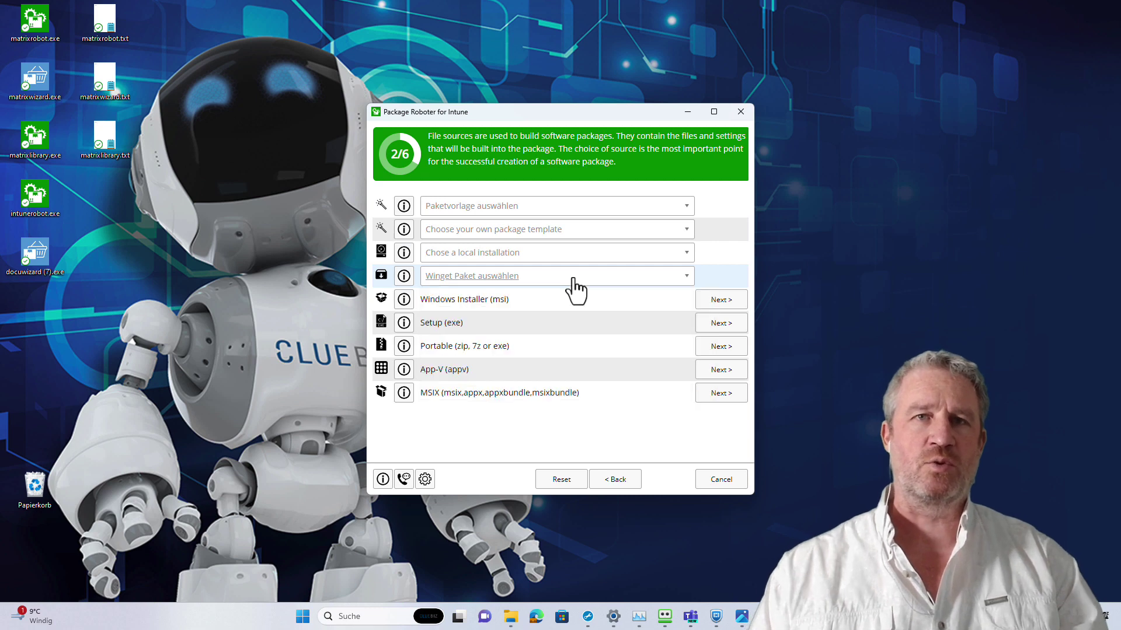
# Step: Choose Windows Installer (msi) as the source and upload NBTExplorer-2.8.0.msi from Downloads as the setup file
pyautogui.click(717, 302)
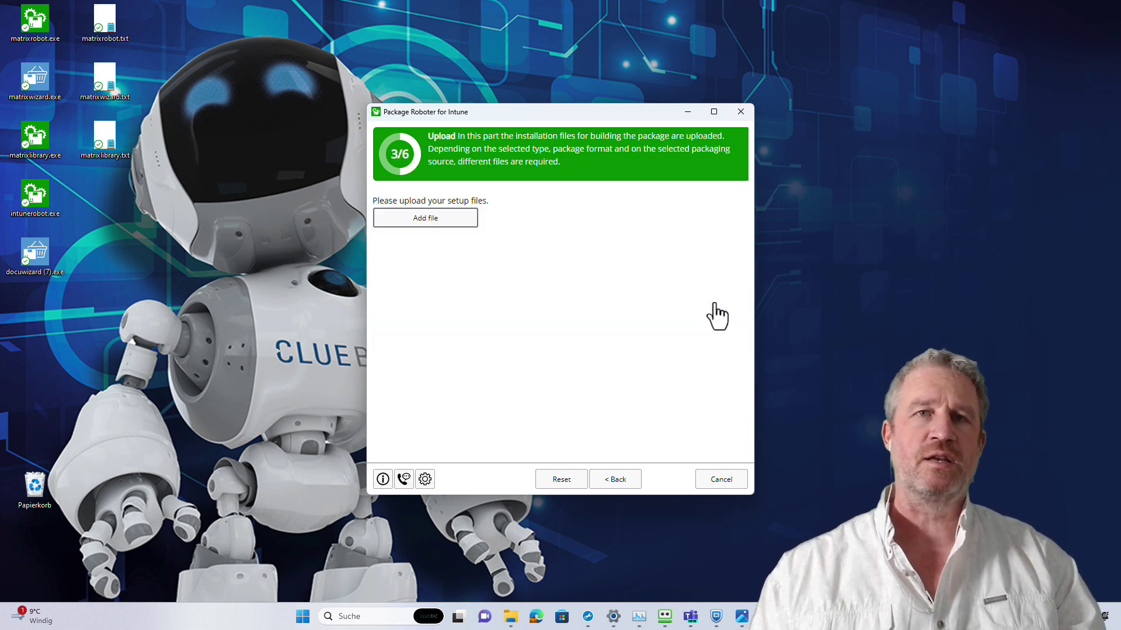
pyautogui.click(460, 224)
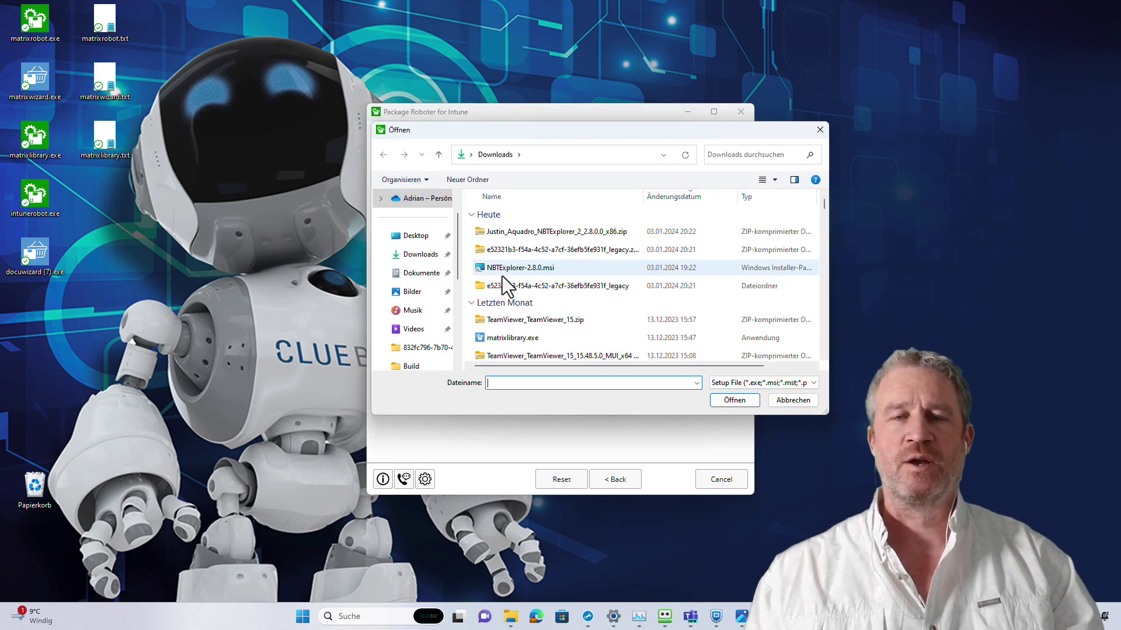
pyautogui.doubleClick(502, 272)
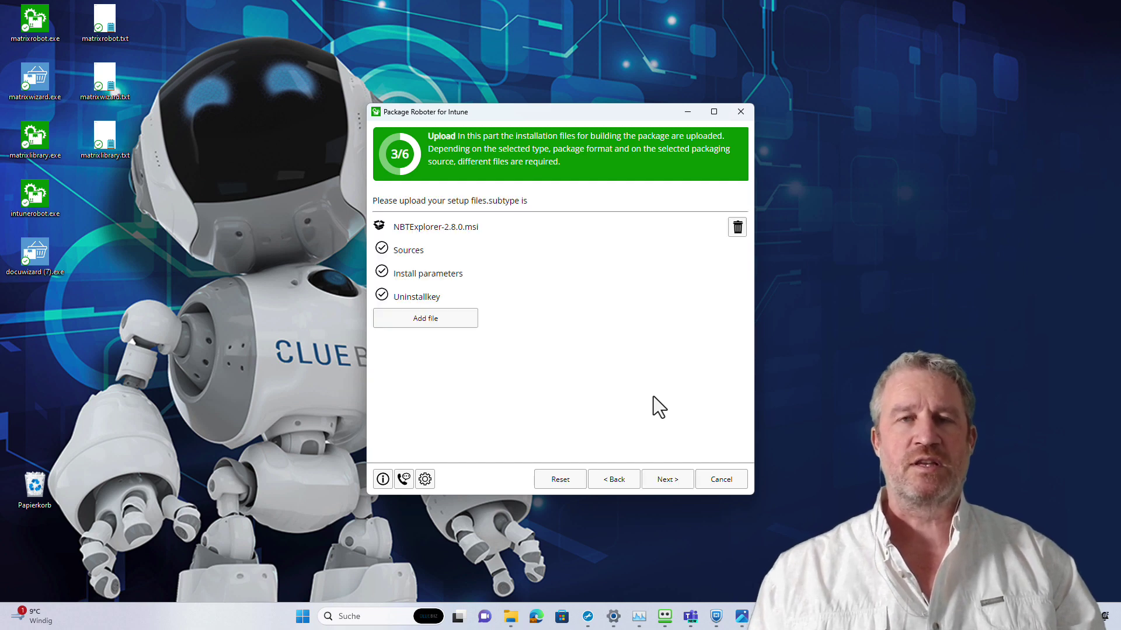
pyautogui.click(666, 484)
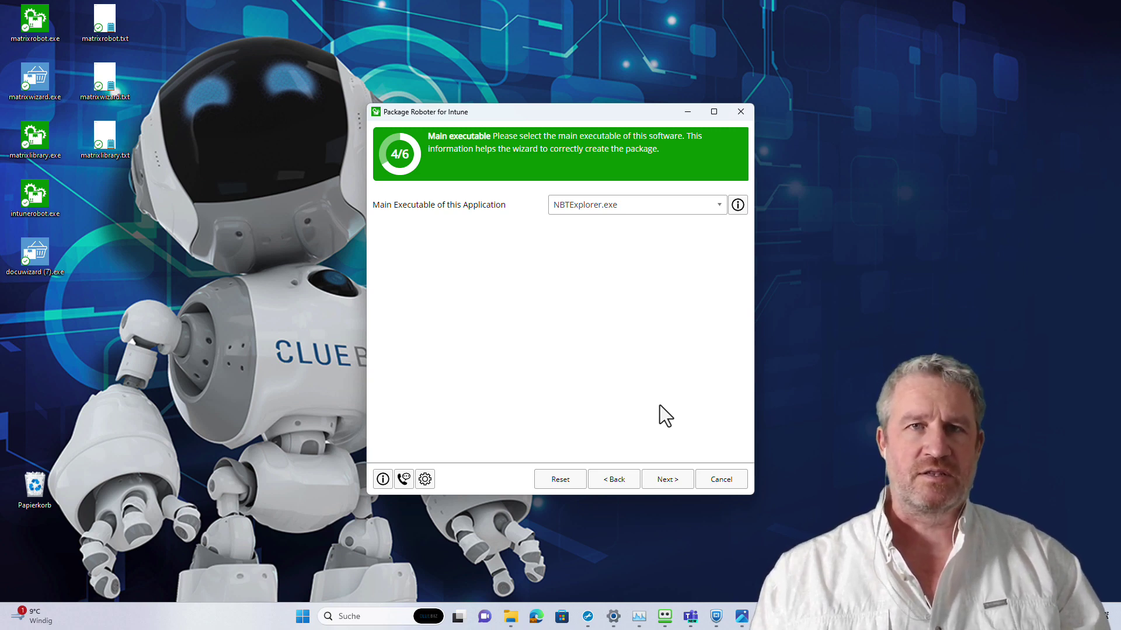
# Step: Select NBTExplorer.exe as the application's main executable and continue to the logo selection
pyautogui.click(606, 207)
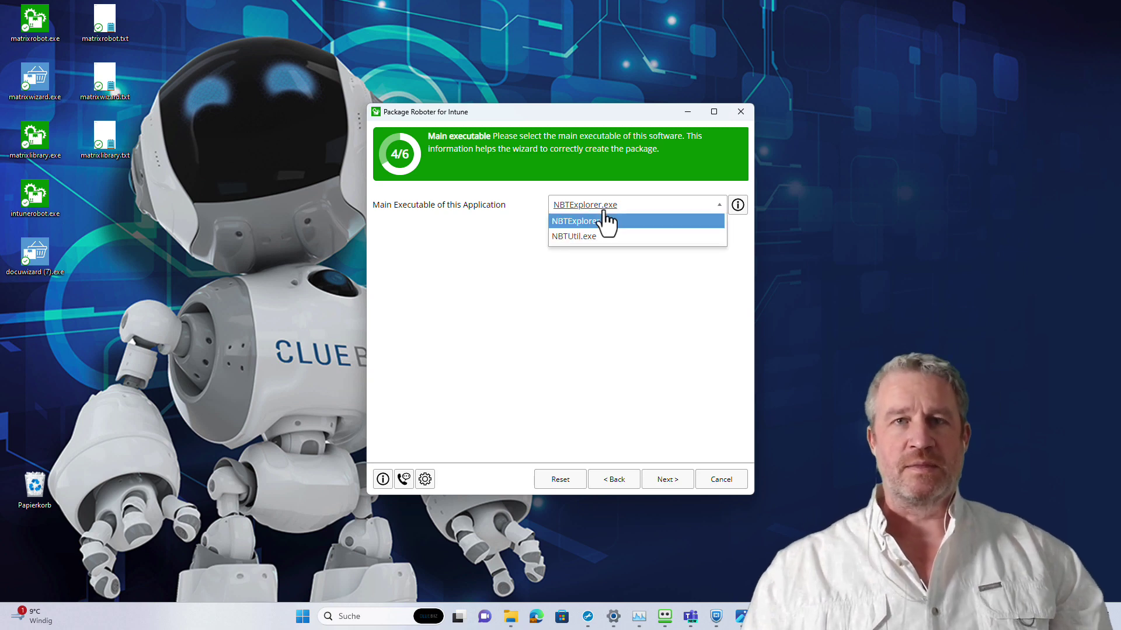
pyautogui.click(604, 221)
pyautogui.click(608, 208)
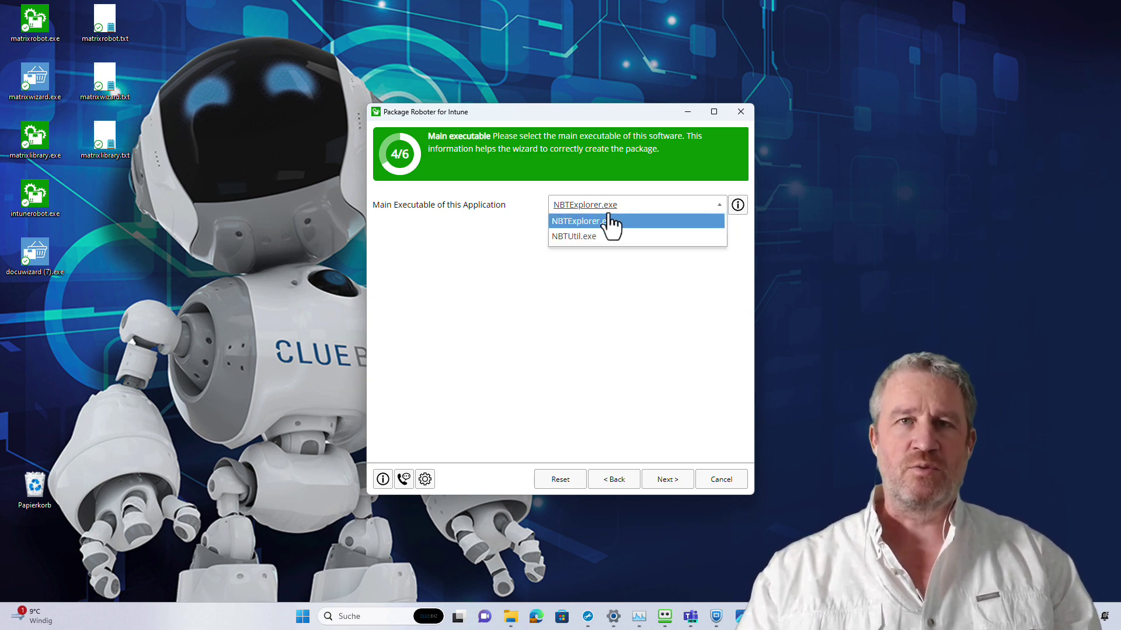
pyautogui.click(607, 222)
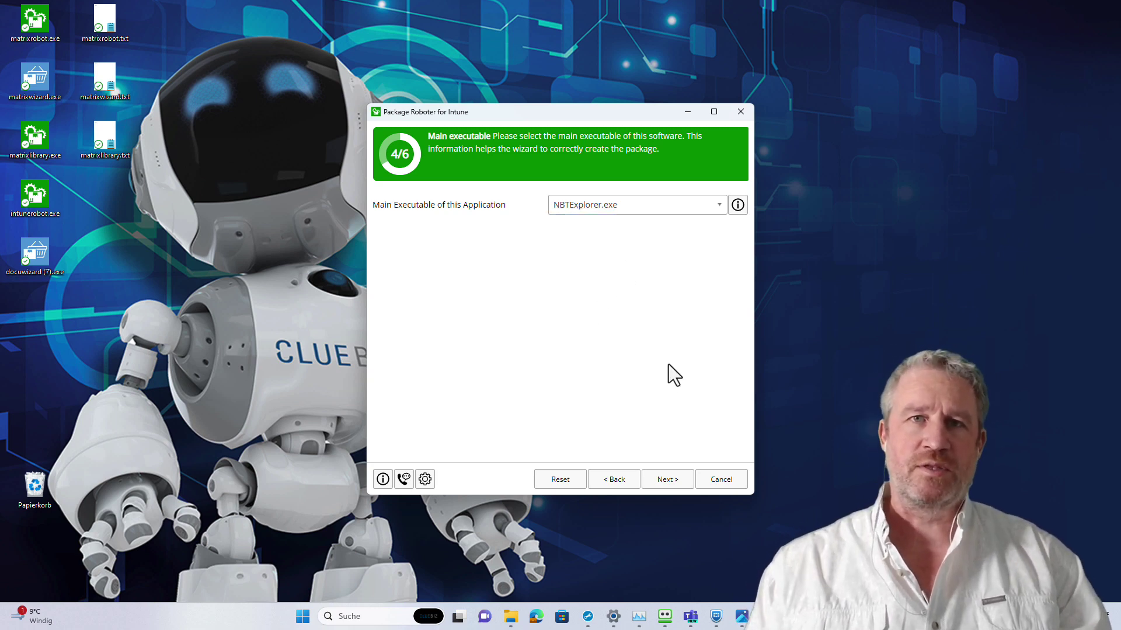
pyautogui.click(665, 479)
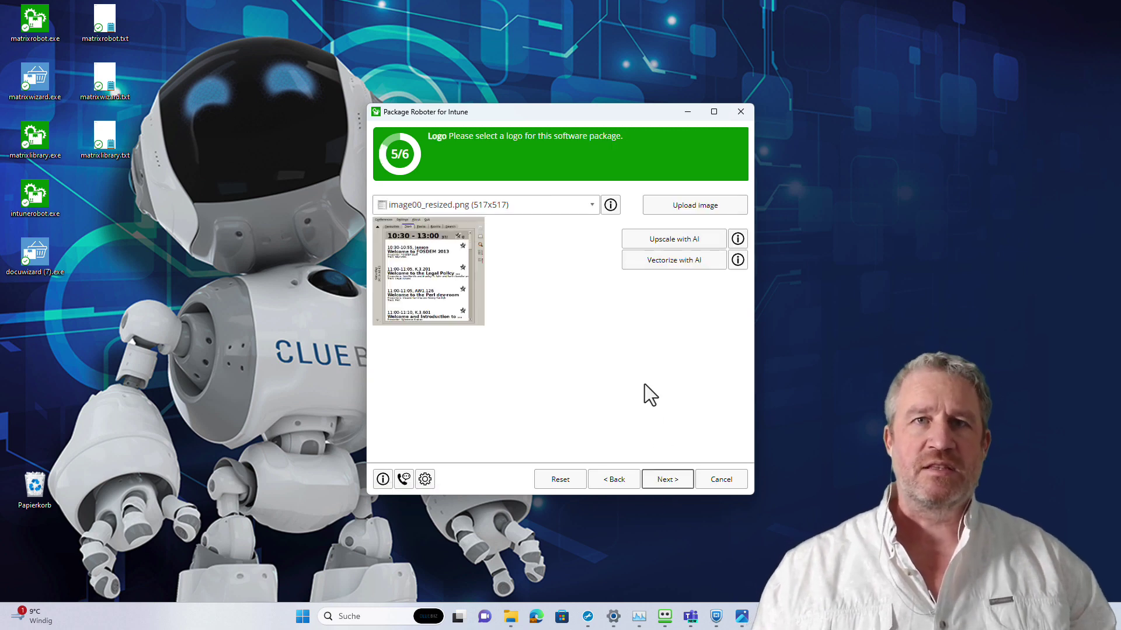
# Step: Select NBTExplorer0.png (256x256) as the package logo and continue to the package details
pyautogui.click(545, 205)
pyautogui.scroll(-4, 552, 280)
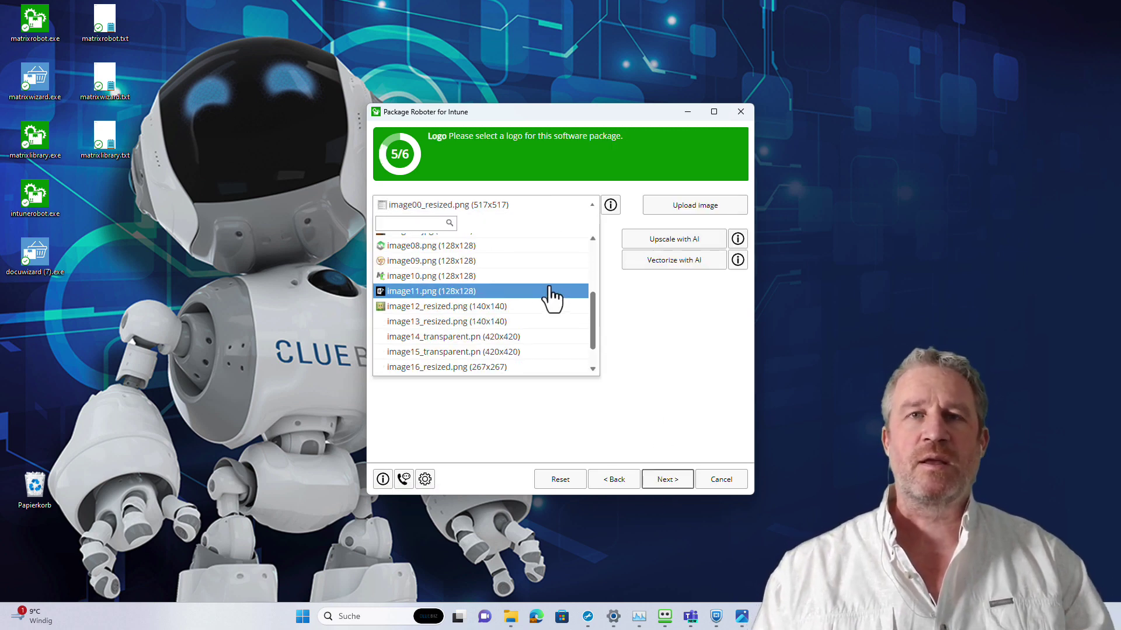
pyautogui.click(563, 366)
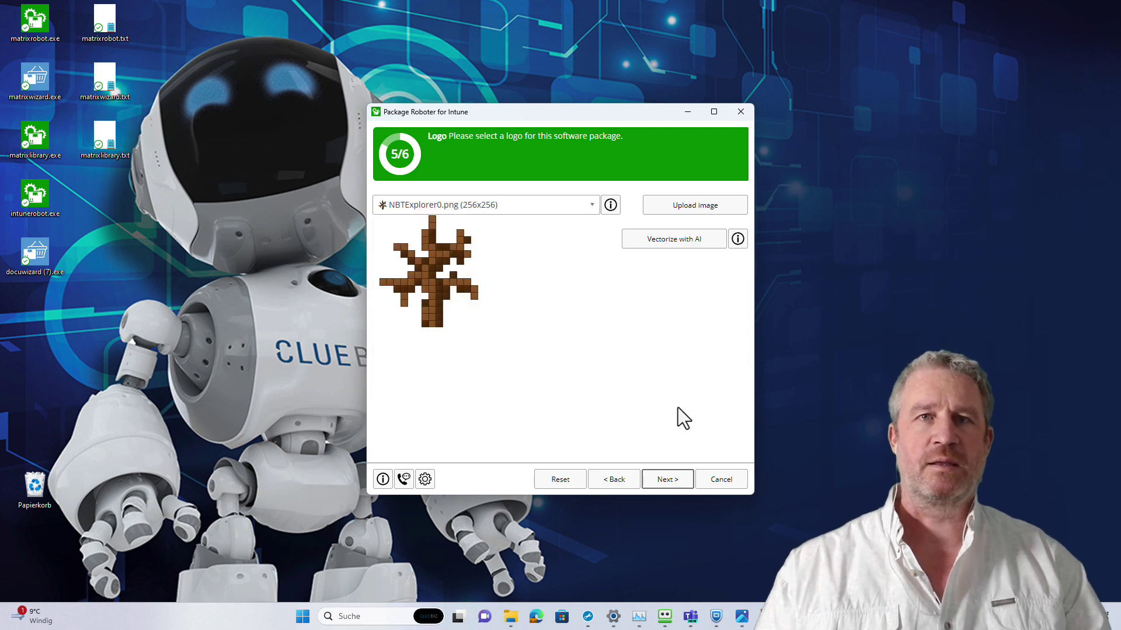
pyautogui.click(676, 480)
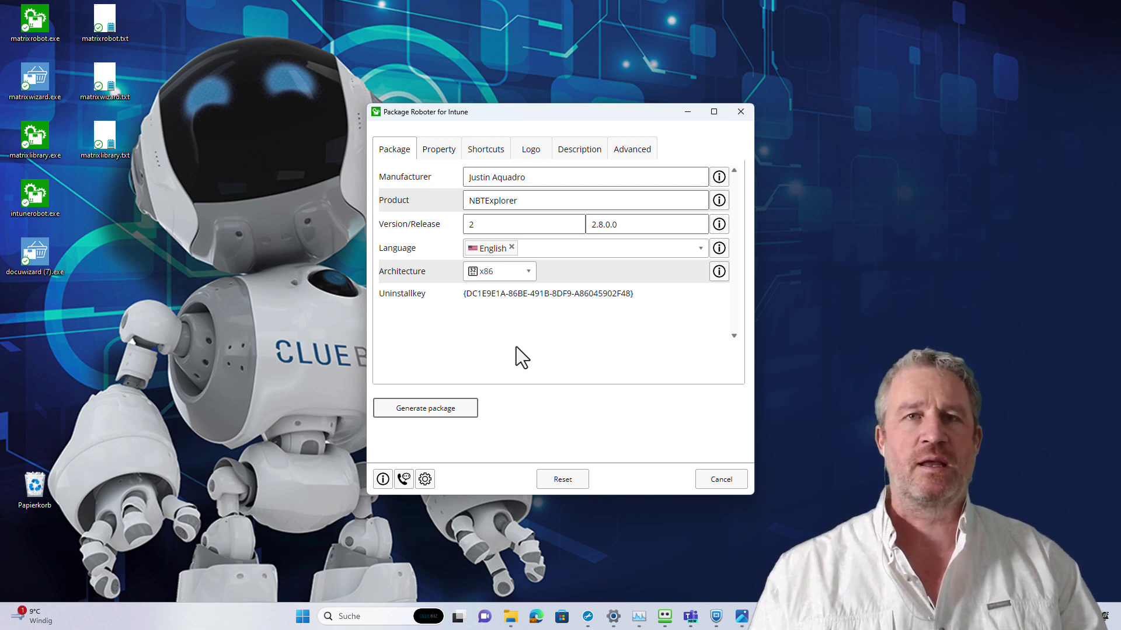
# Step: Set the package's CUSTOMSERVER property to \\server\path
pyautogui.click(439, 151)
pyautogui.click(561, 178)
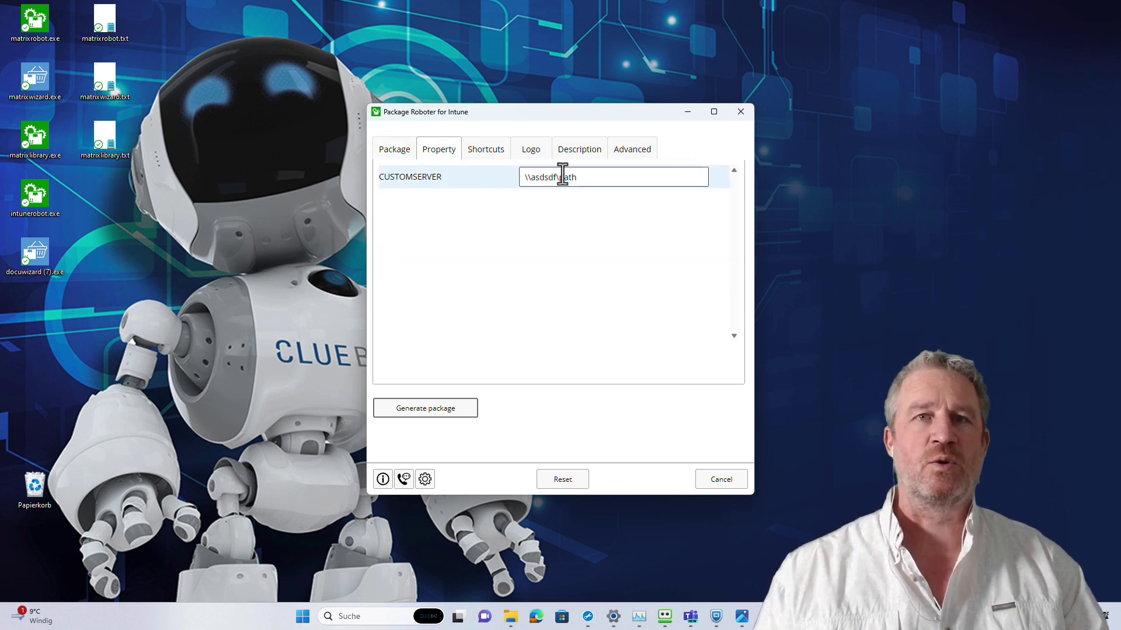
pyautogui.moveTo(599, 181); pyautogui.dragTo(531, 178)
pyautogui.write('server')
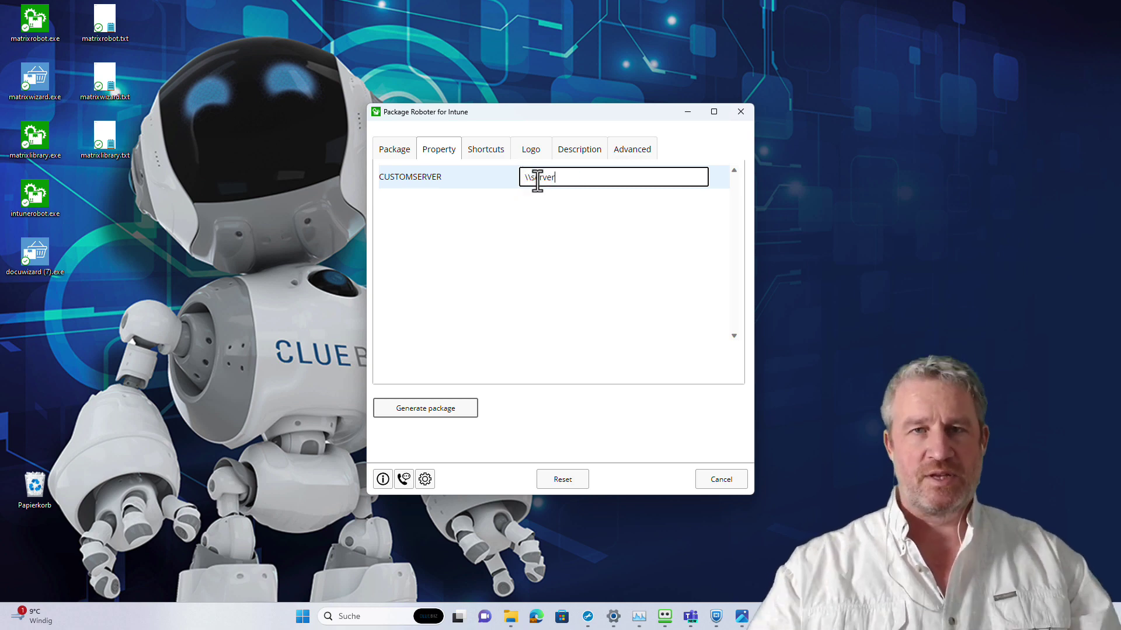
pyautogui.write('\\path')
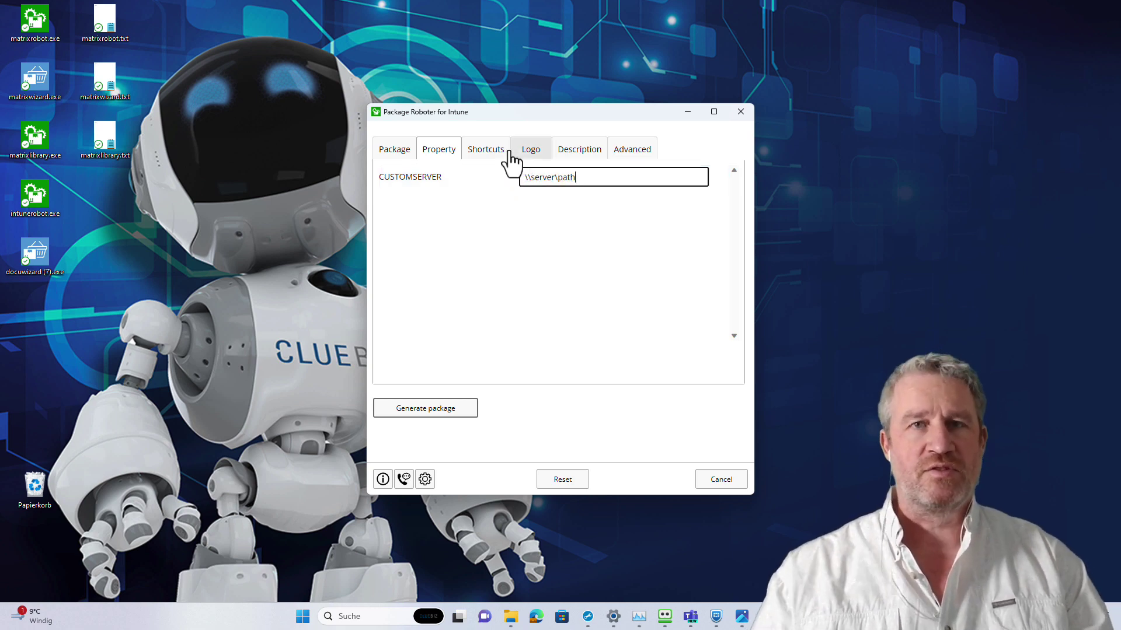
# Step: Disable the Uninstall NBTExplorer shortcut of the package
pyautogui.click(489, 151)
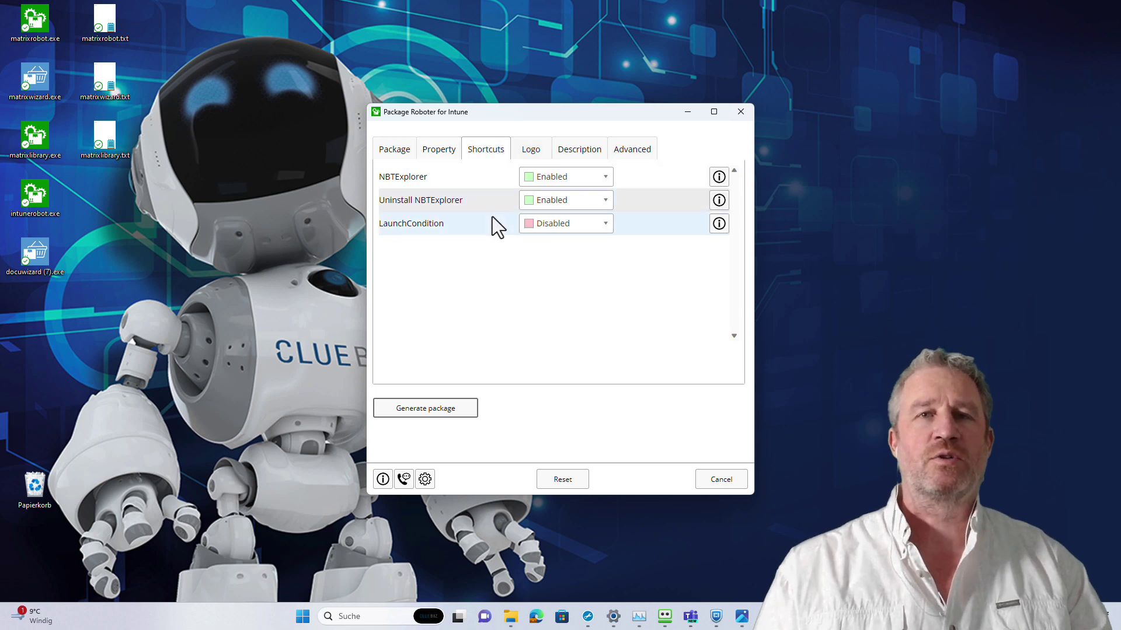
pyautogui.click(549, 205)
pyautogui.click(549, 230)
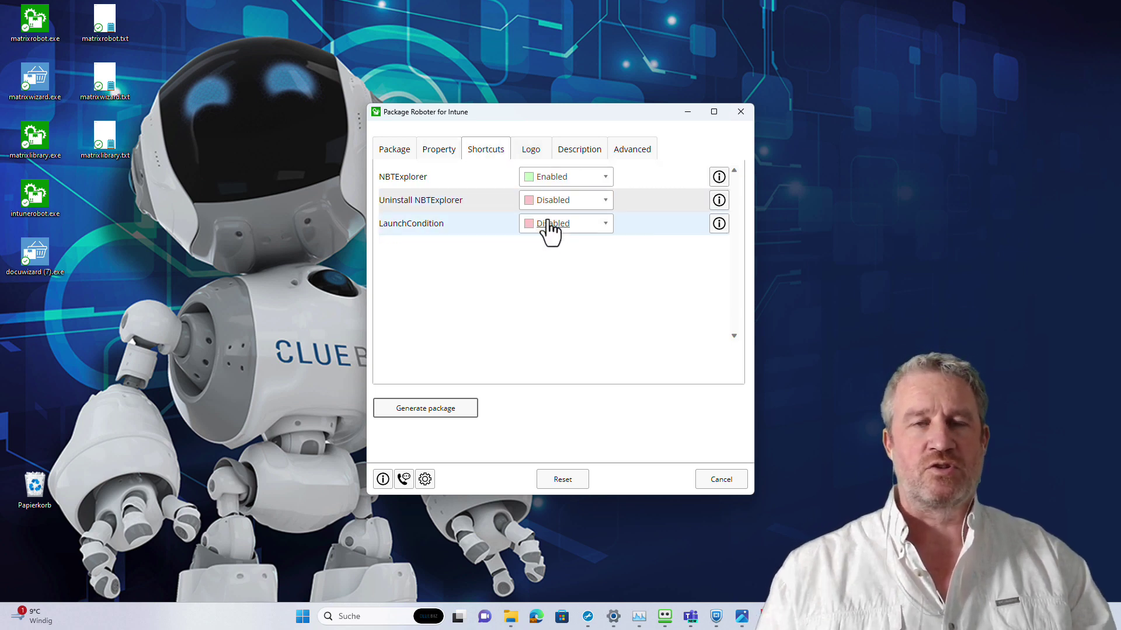
# Step: Check the package's English description, then generate the package
pyautogui.click(580, 150)
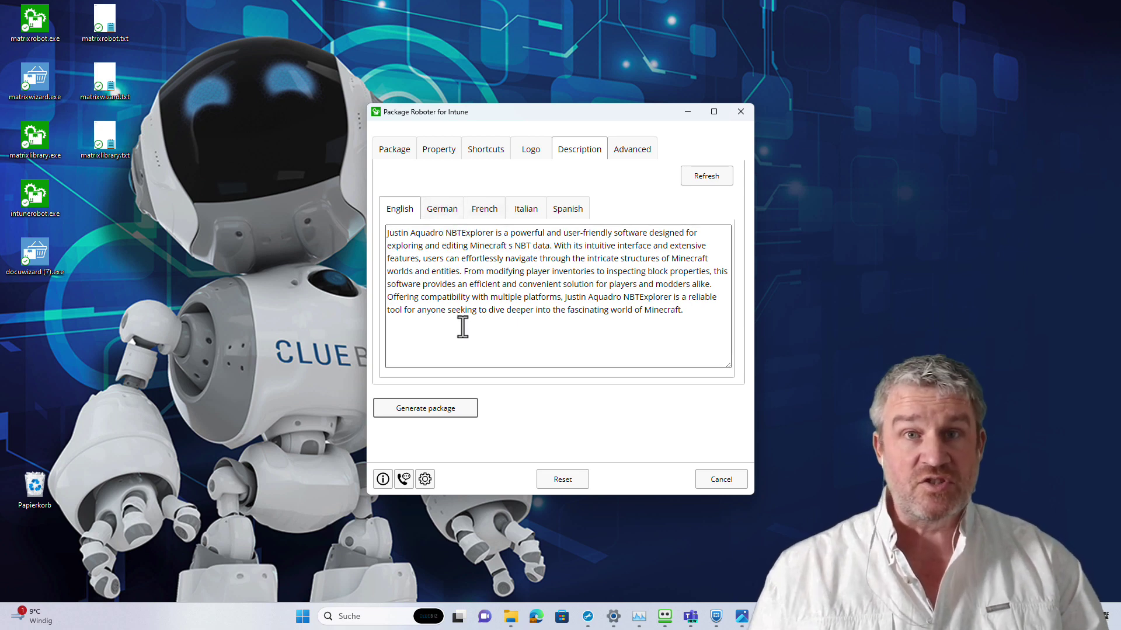
pyautogui.click(398, 153)
pyautogui.click(425, 412)
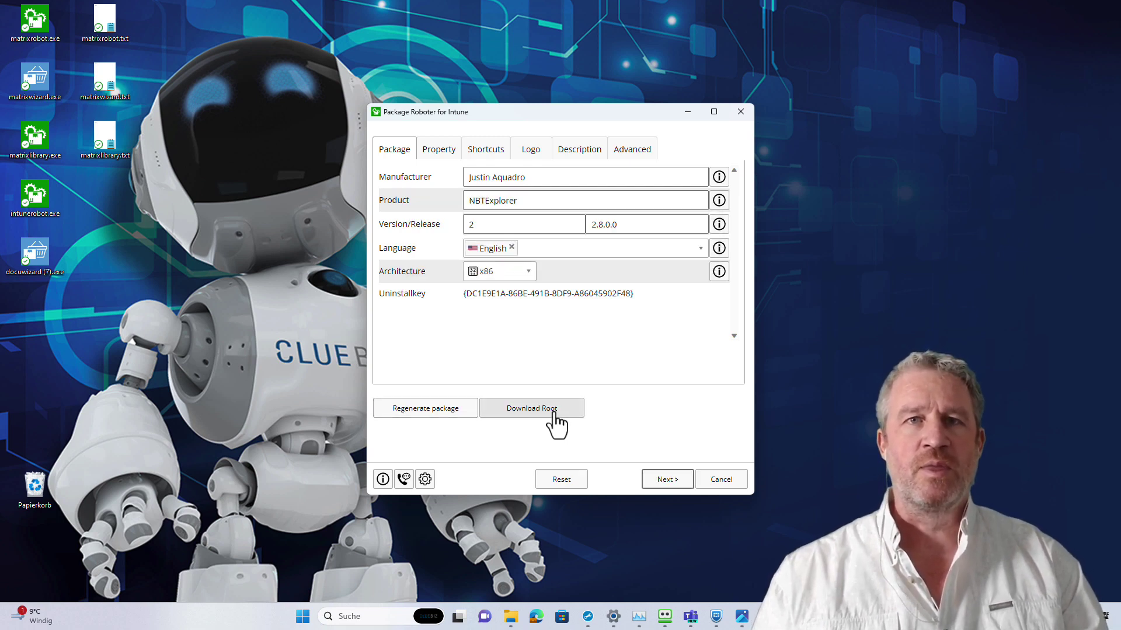
# Step: Download the generated package root as a zip file into Downloads and extract its contents
pyautogui.click(551, 408)
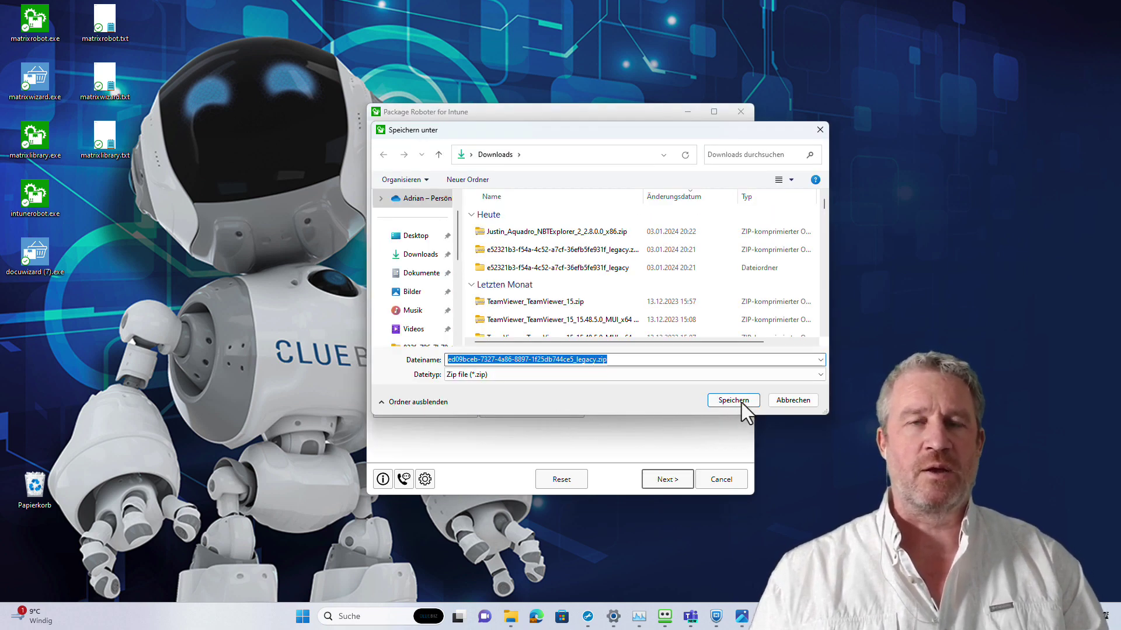
pyautogui.click(738, 402)
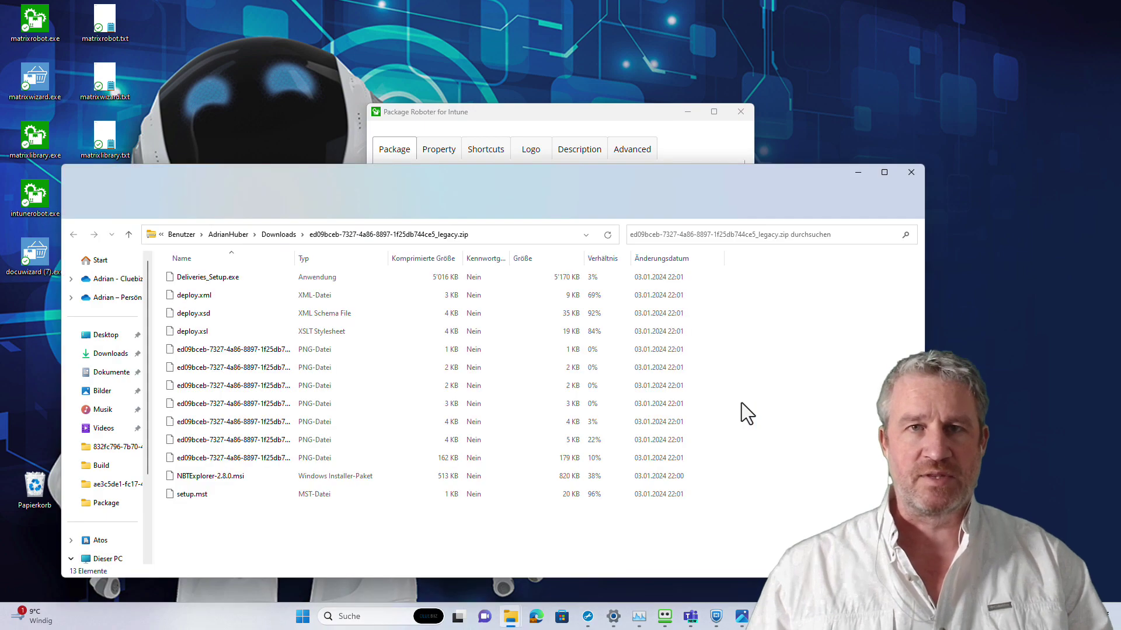
pyautogui.click(463, 200)
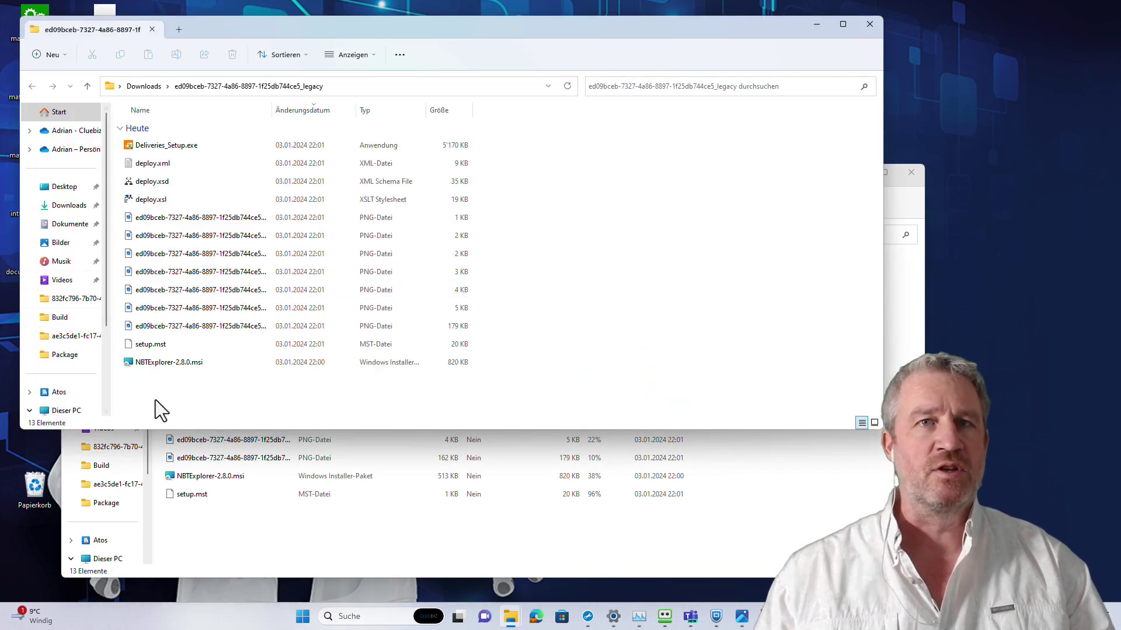
# Step: Open the extracted NBTExplorer-2.8.0.msi in Orca and apply the setup.mst transform to it
pyautogui.rightClick(167, 368)
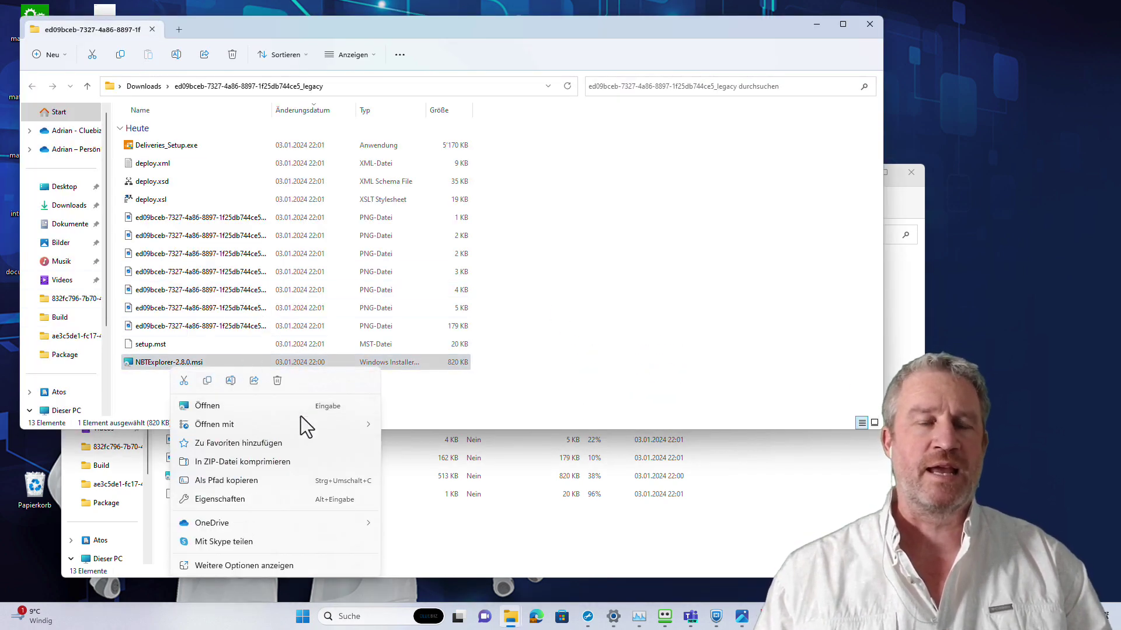
pyautogui.moveTo(302, 426)
pyautogui.click(429, 427)
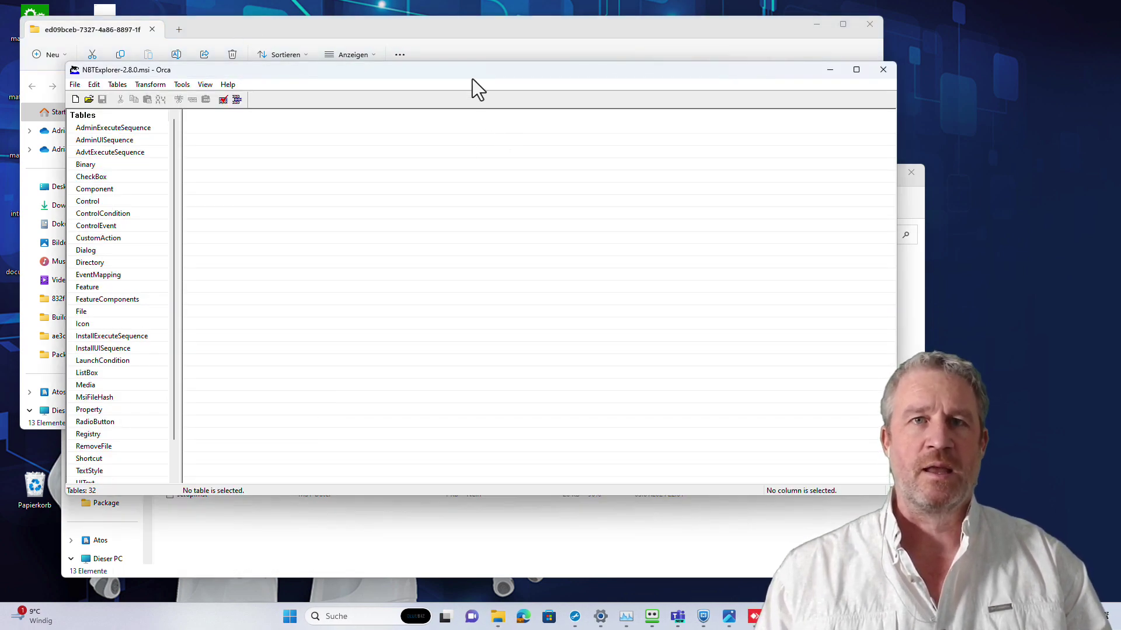
pyautogui.moveTo(472, 78); pyautogui.dragTo(690, 120)
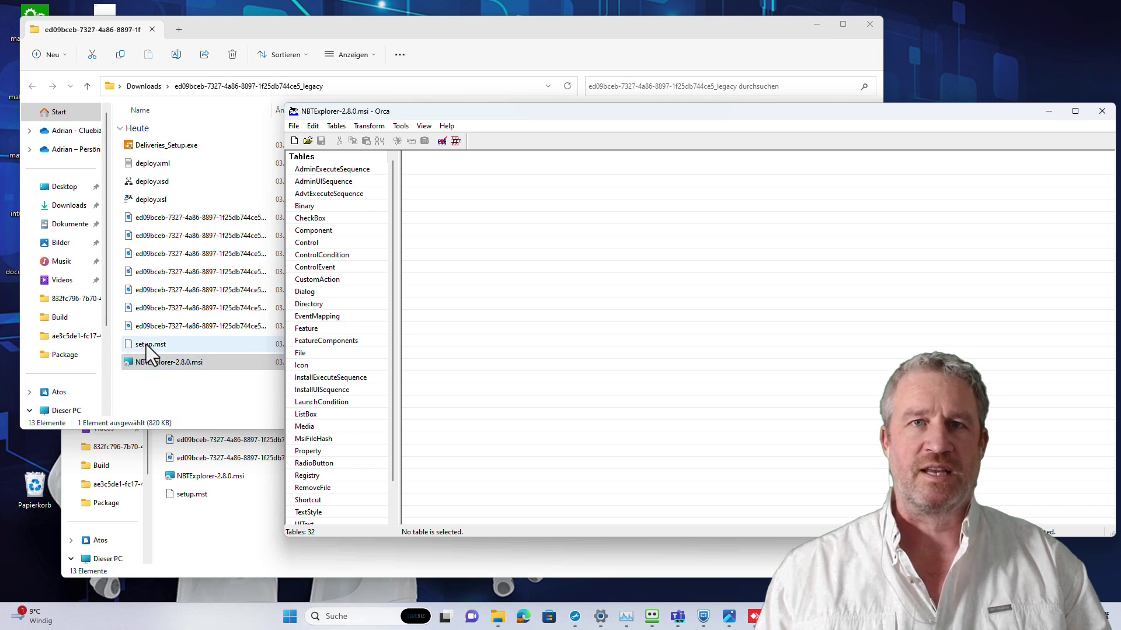
pyautogui.moveTo(147, 345); pyautogui.dragTo(398, 401)
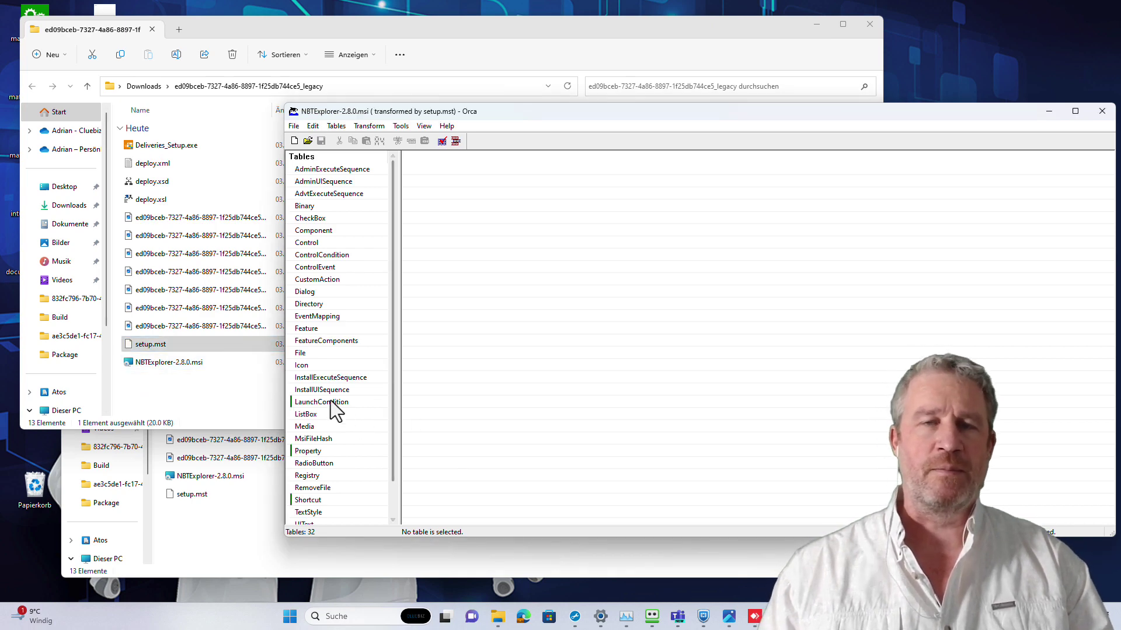
# Step: Check the transformed LaunchCondition table in Orca, then review the install and uninstall tasks in the extracted deploy.xml
pyautogui.click(331, 402)
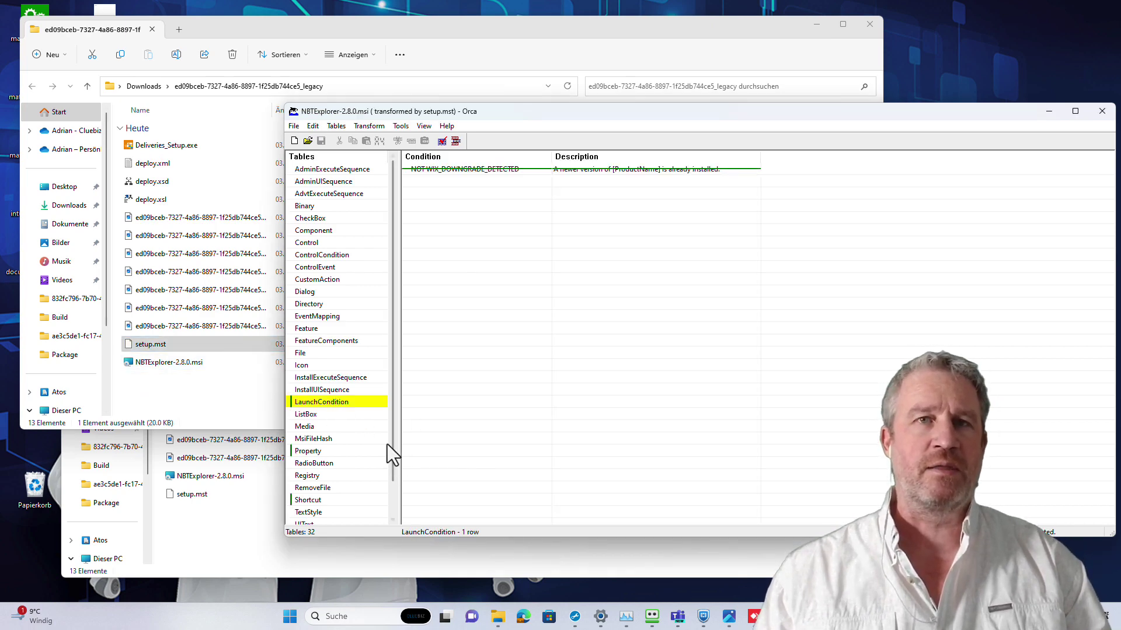
pyautogui.click(153, 165)
pyautogui.rightClick(156, 169)
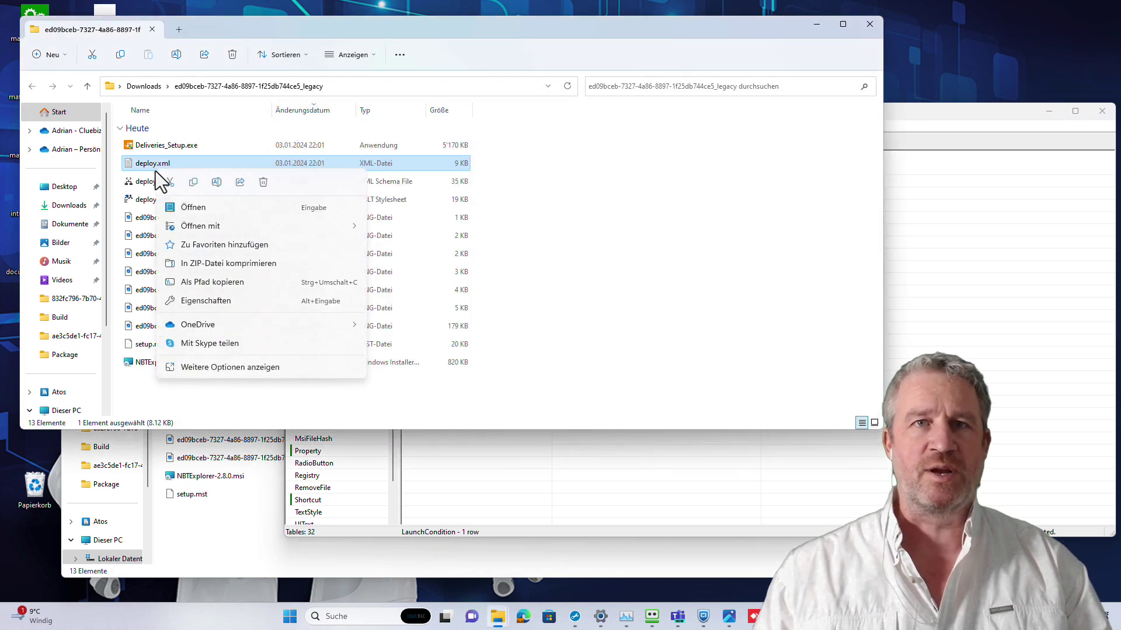
pyautogui.click(195, 208)
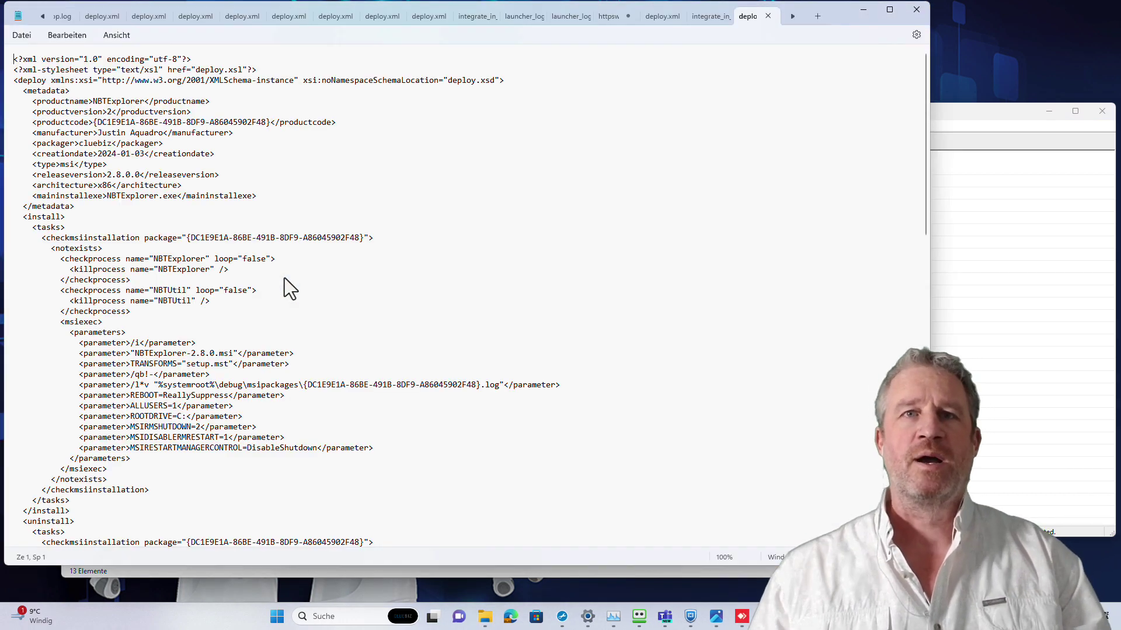
pyautogui.scroll(-12, 283, 276)
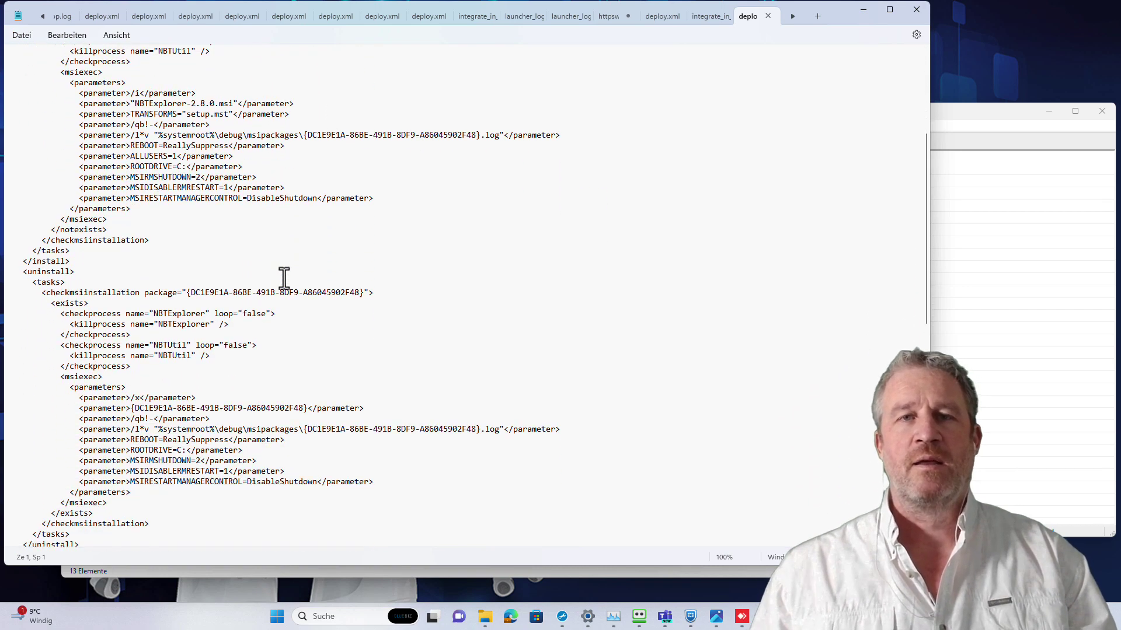
pyautogui.click(916, 10)
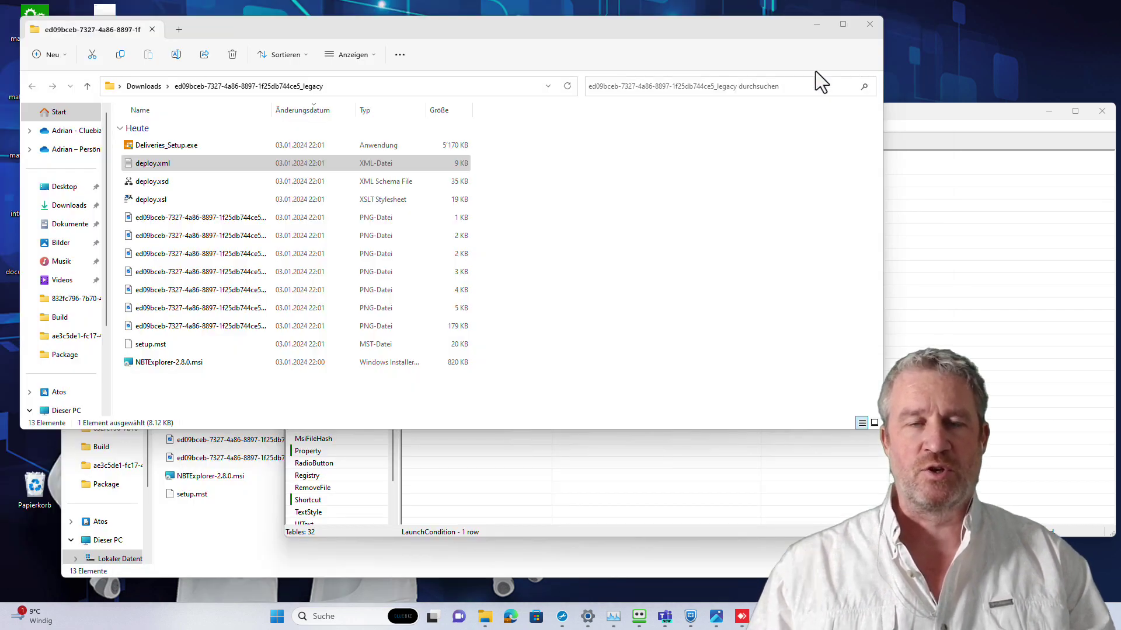
pyautogui.click(169, 145)
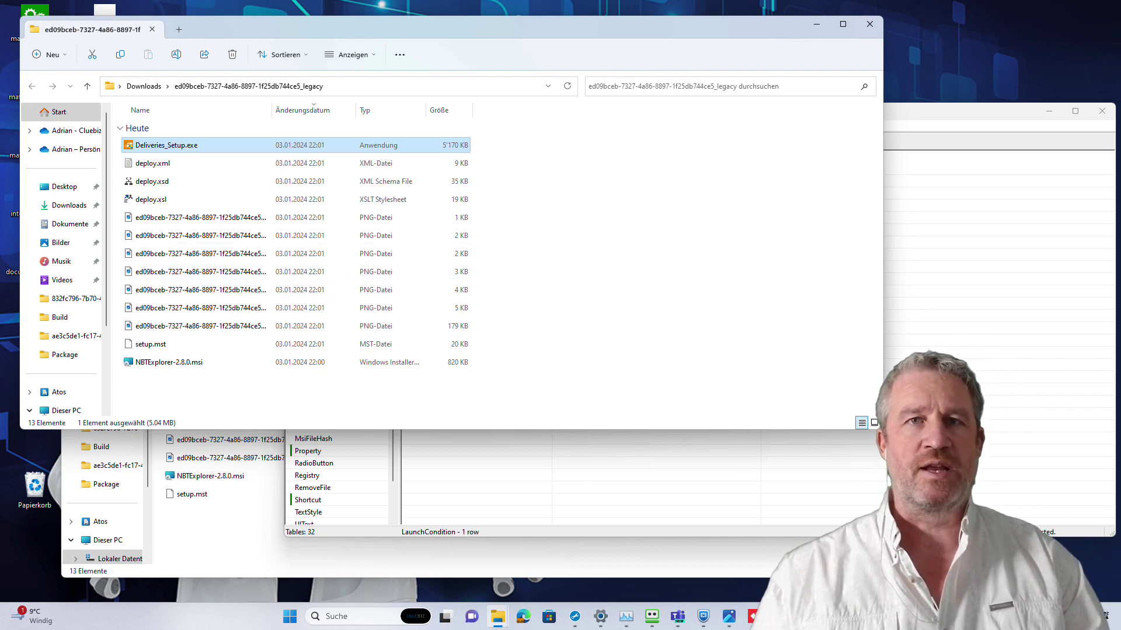
# Step: Switch to Package Roboter, prepare the package for MECM and download it as a zip file into Downloads
pyautogui.click(831, 616)
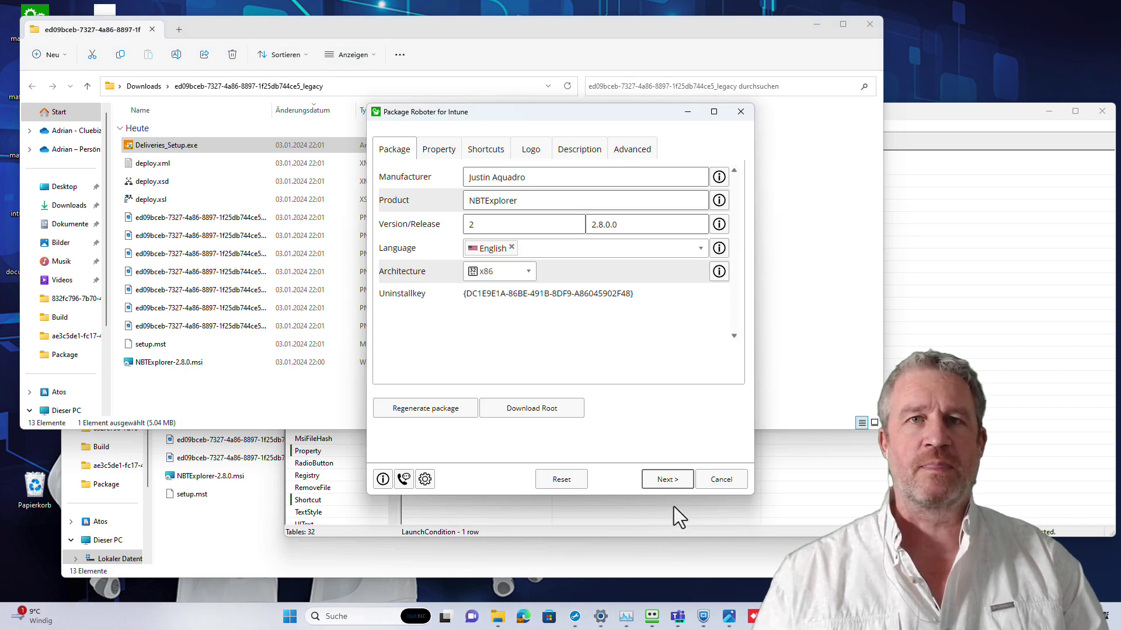
pyautogui.click(667, 479)
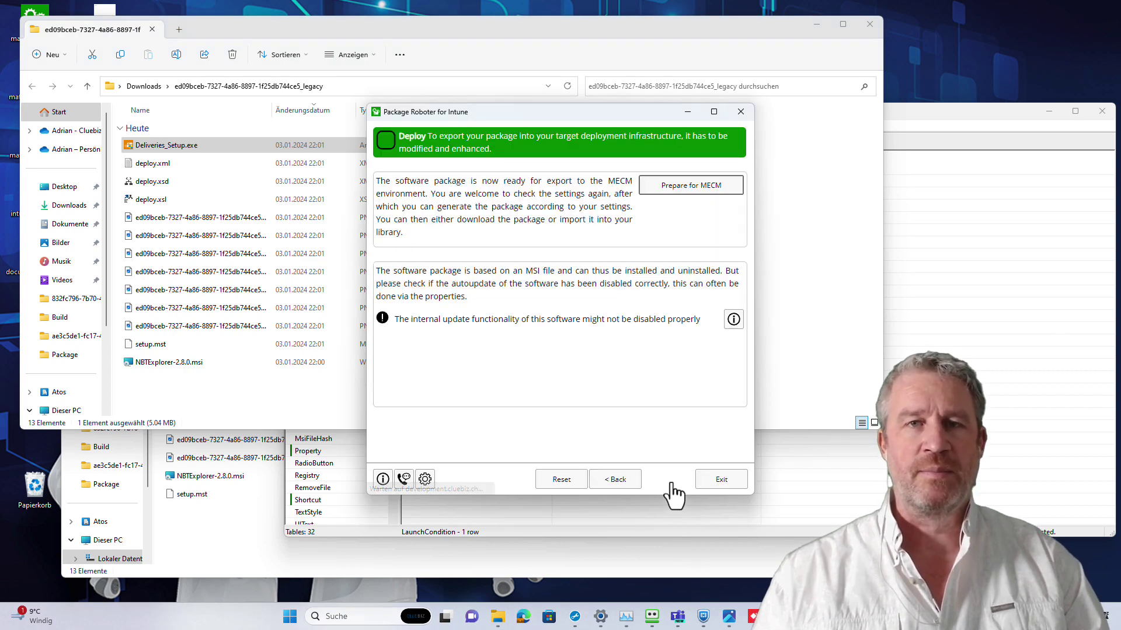
pyautogui.click(688, 199)
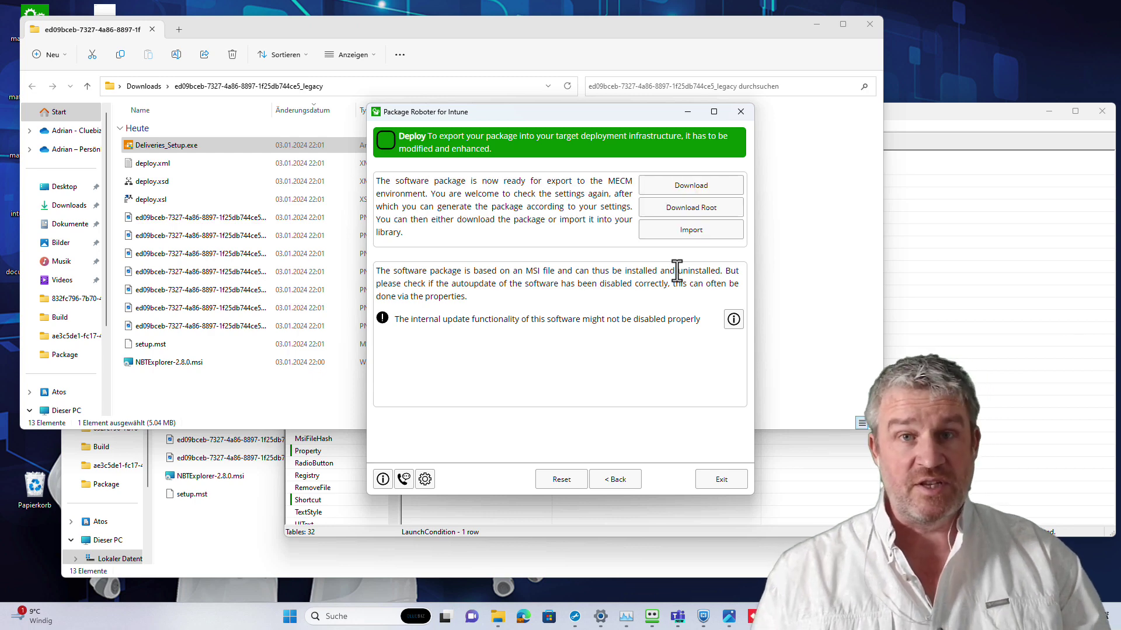
pyautogui.click(688, 188)
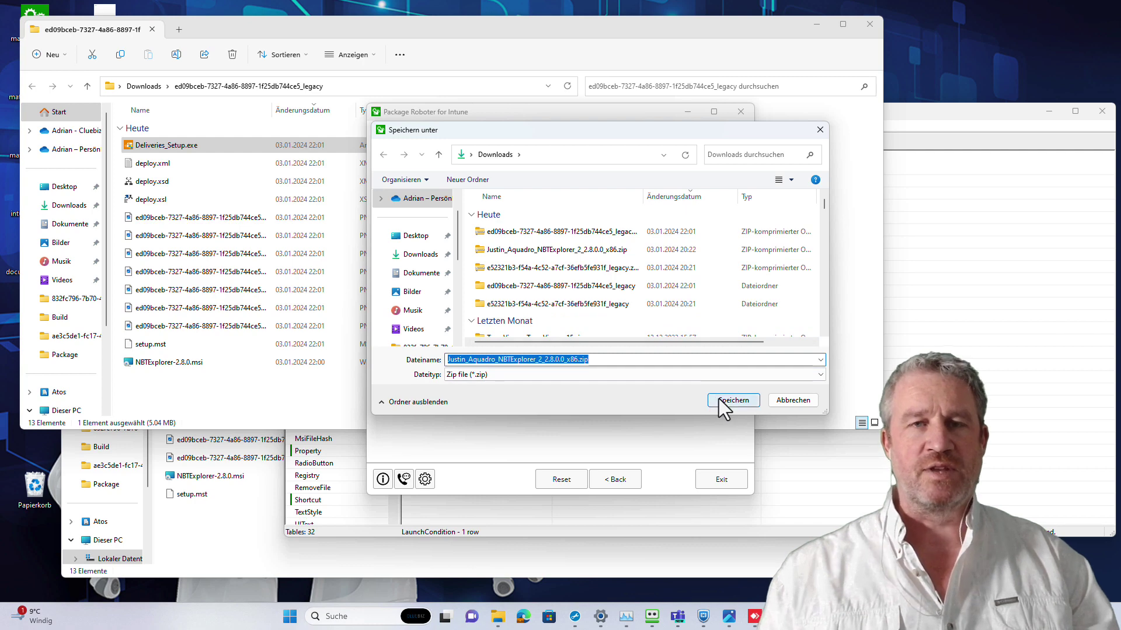
pyautogui.click(719, 399)
pyautogui.click(622, 313)
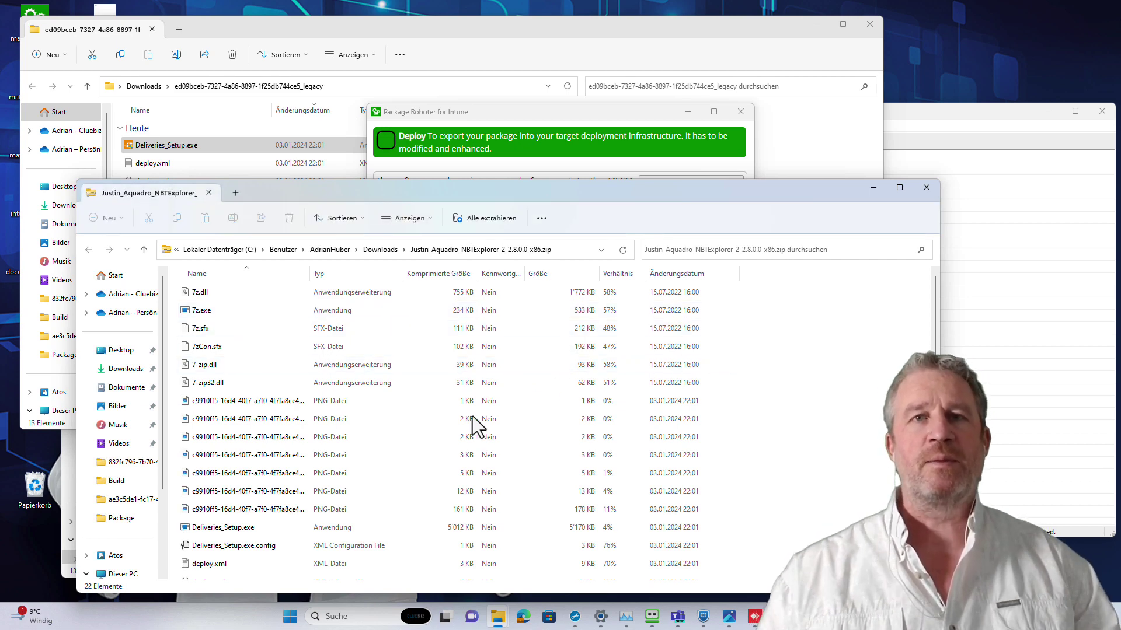
# Step: Review the integrate_in_sccm.ps1 script from the downloaded zip file, then return to Package Roboter
pyautogui.scroll(-2, 466, 426)
pyautogui.rightClick(244, 537)
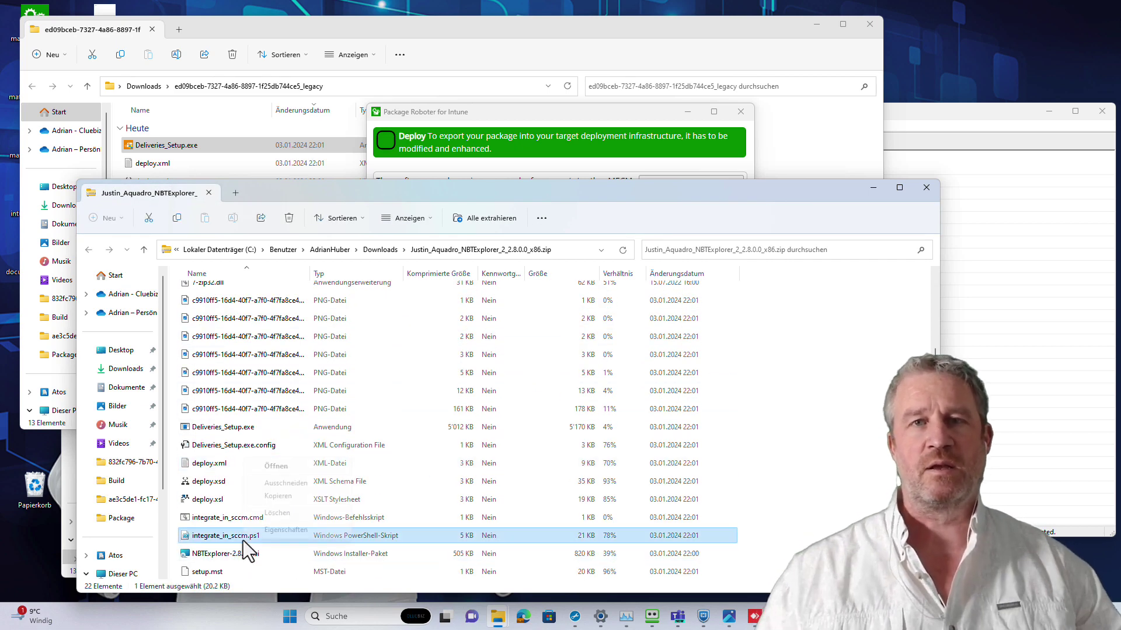
pyautogui.click(290, 469)
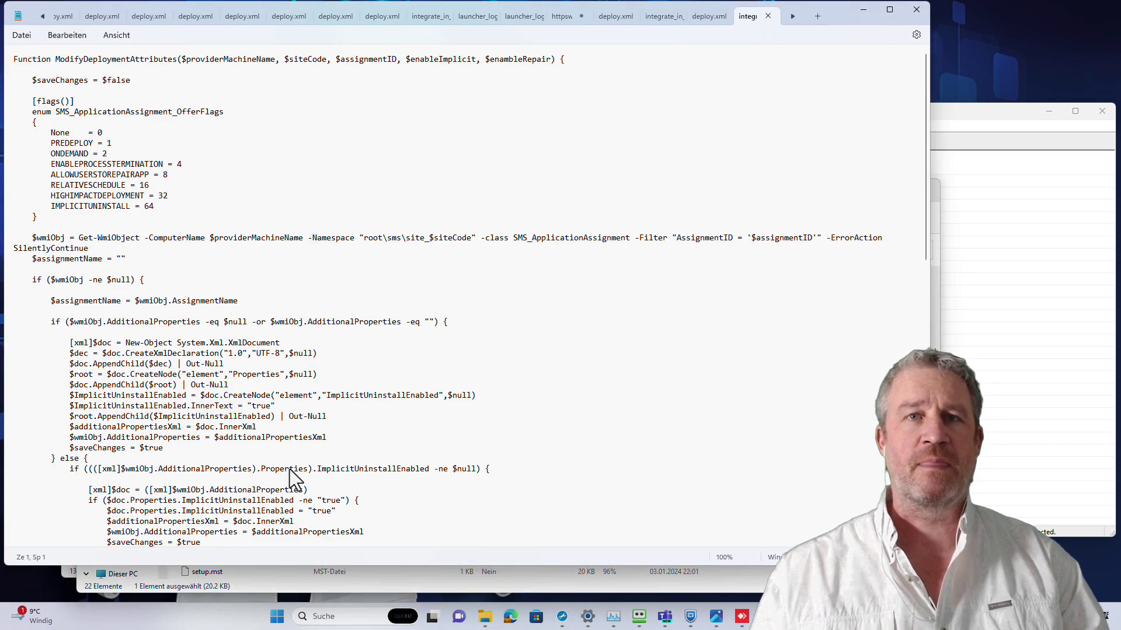
pyautogui.scroll(-20, 290, 470)
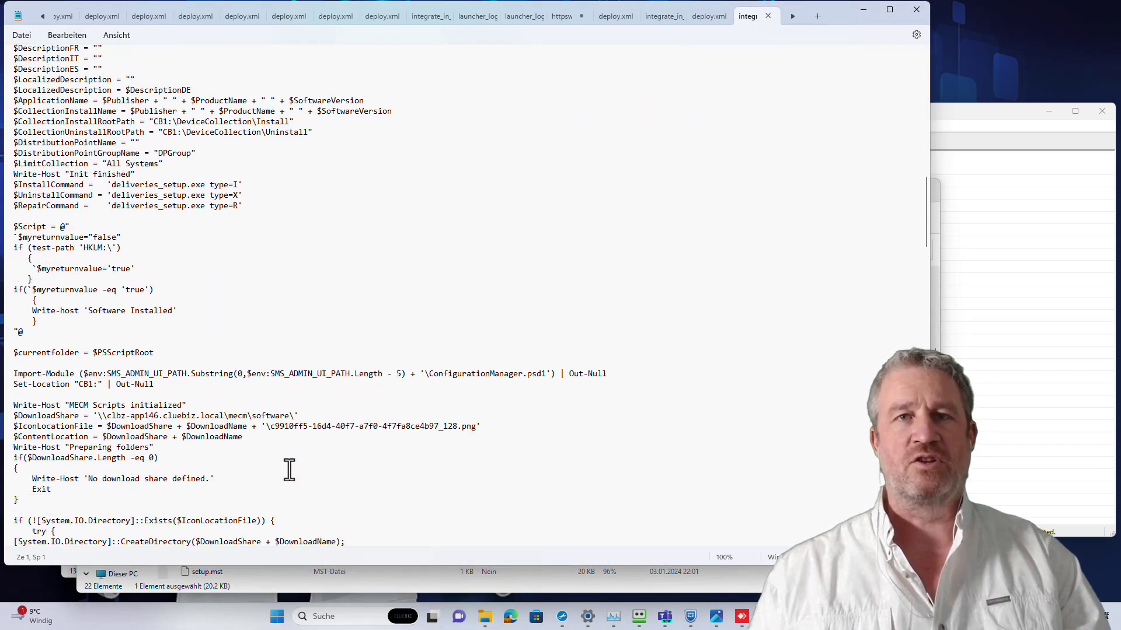
pyautogui.scroll(-8, 290, 470)
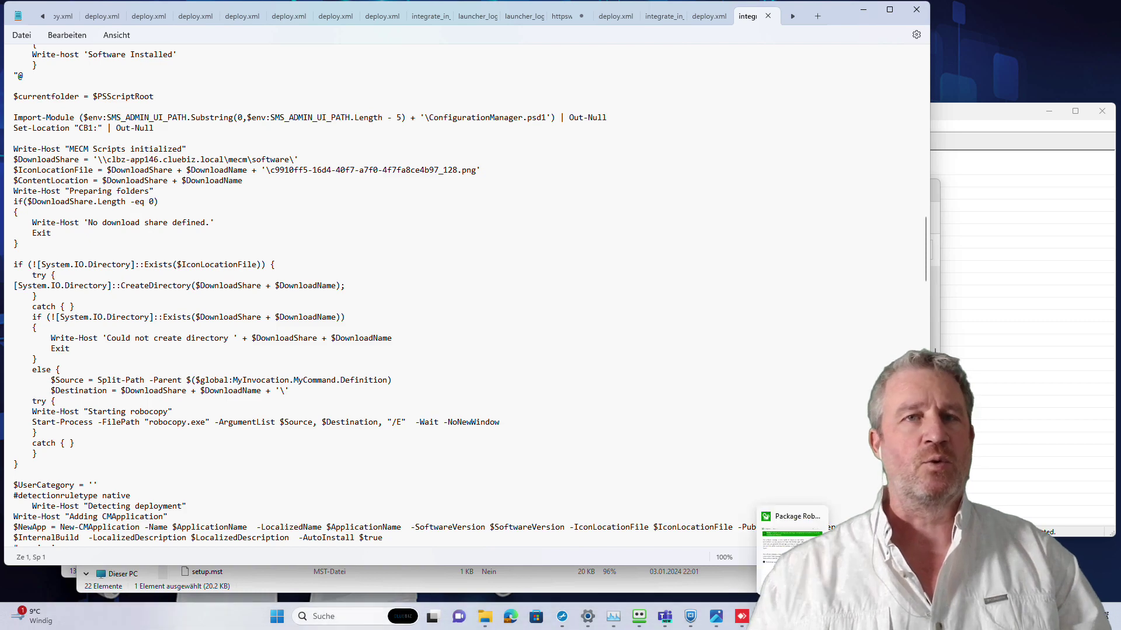
pyautogui.click(793, 616)
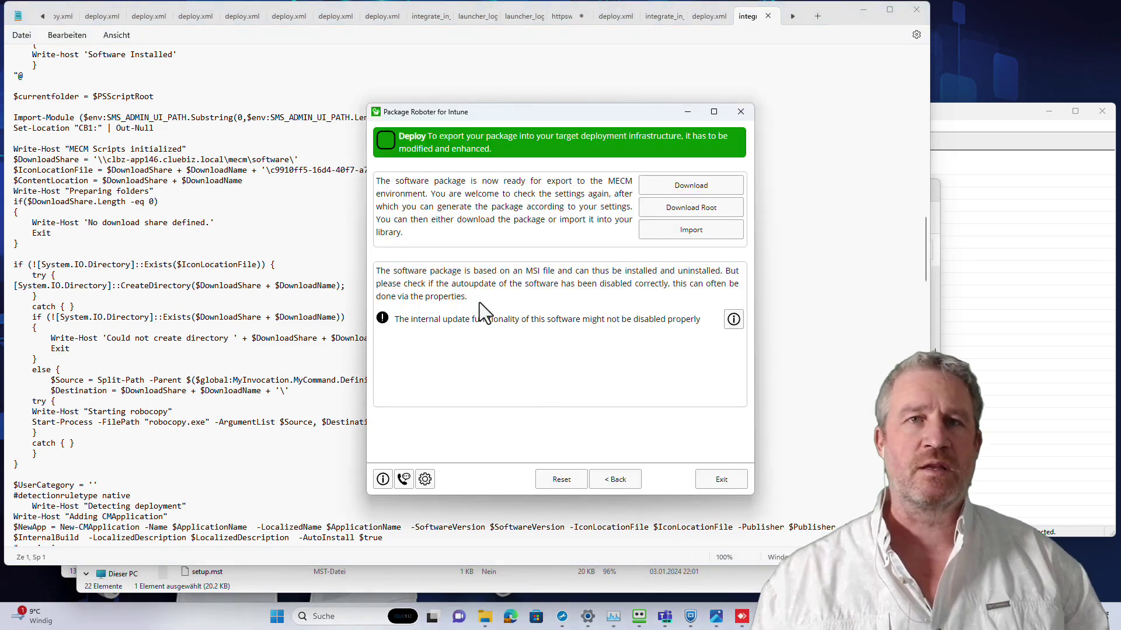